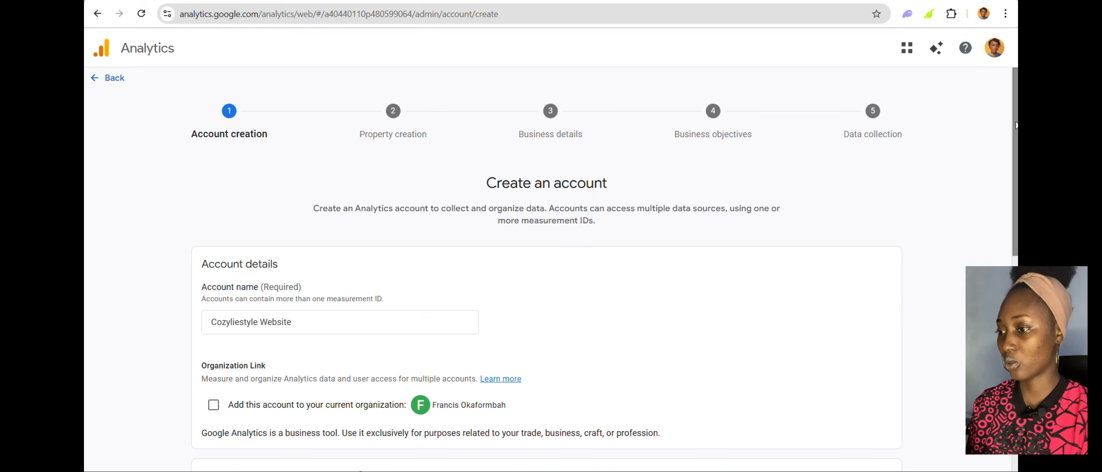
Review the account details and data sharing settings, keep all four sharing options enabled, and continue to property creation.
scroll(546, 269, down, 1)
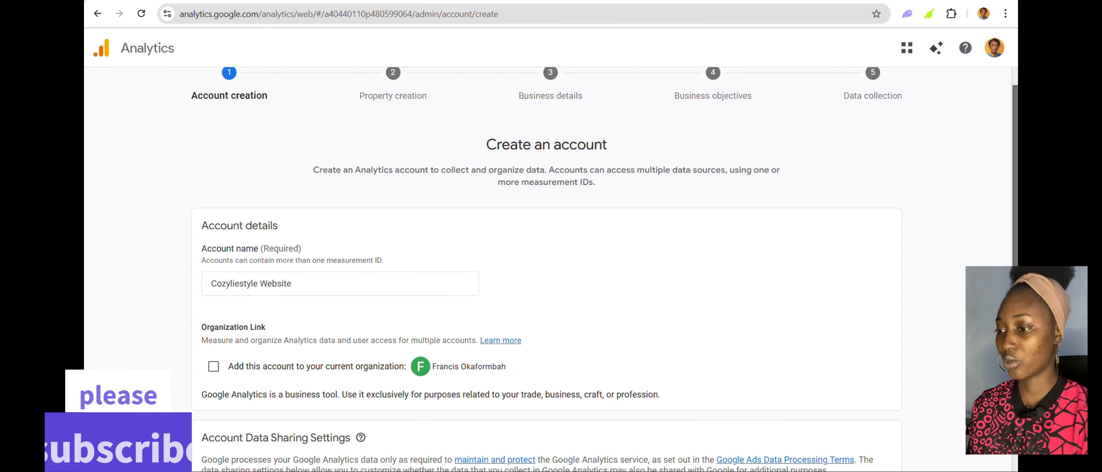
scroll(546, 269, down, 3)
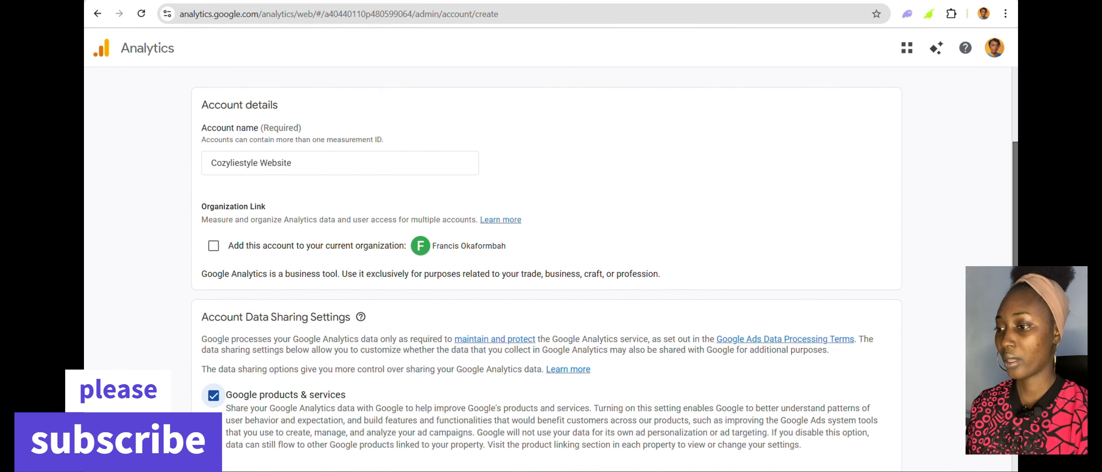
scroll(743, 239, up, 1)
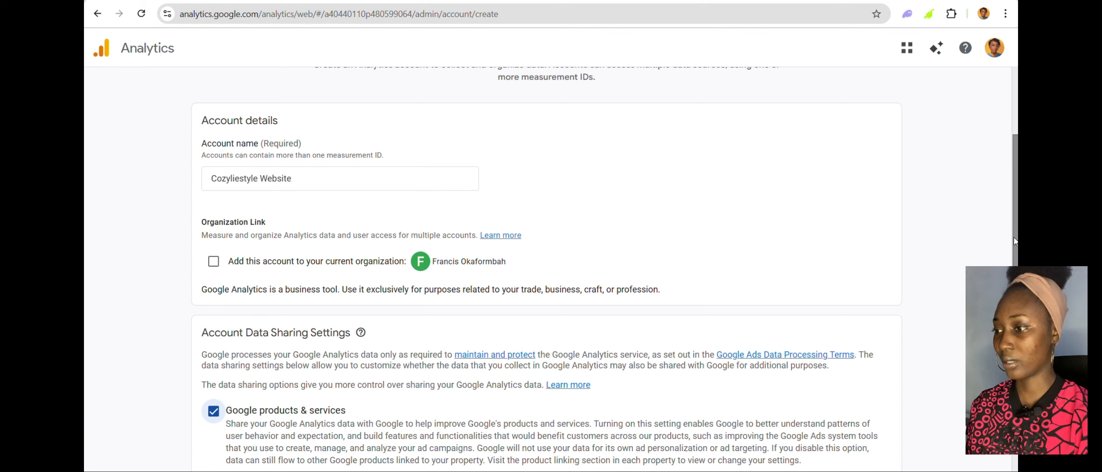
scroll(1014, 237, down, 2)
scroll(208, 285, down, 2)
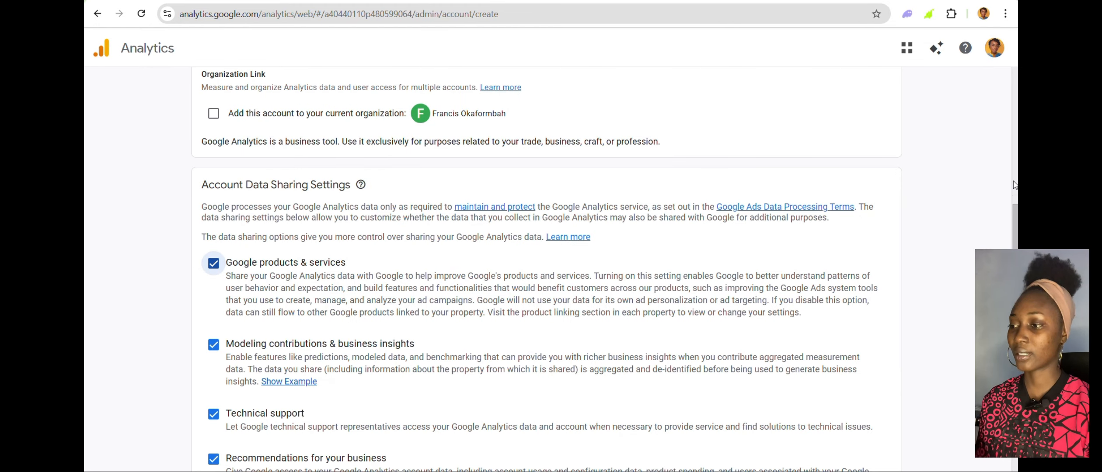
drag(1016, 218, 1015, 225)
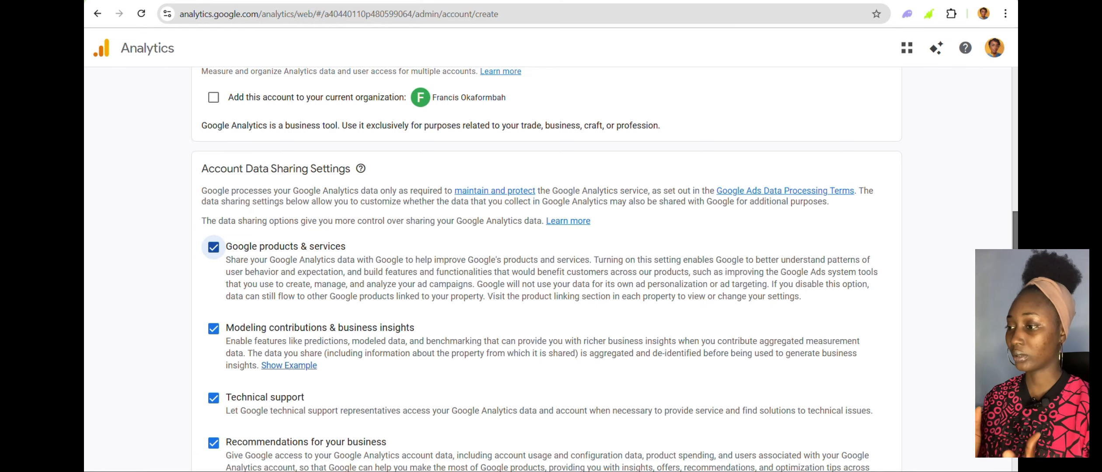
scroll(1015, 225, down, 3)
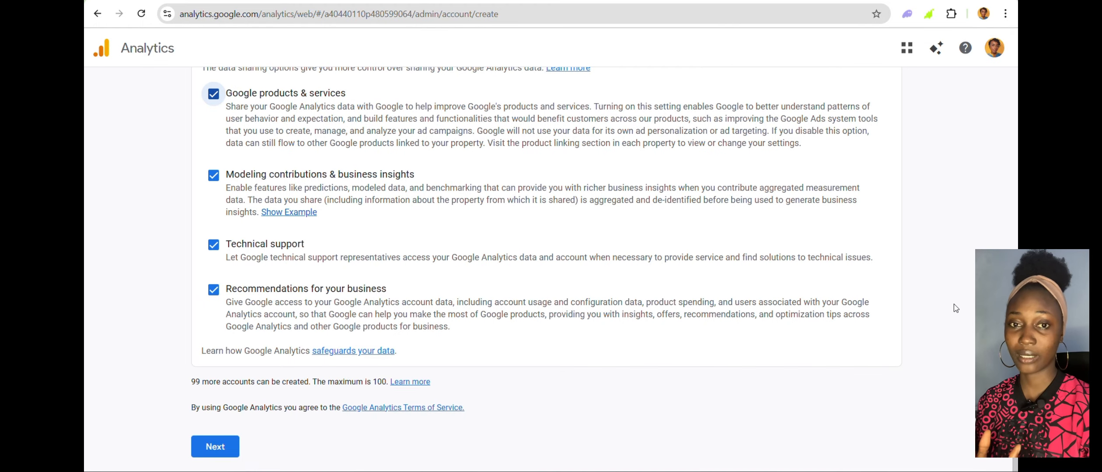
click(214, 450)
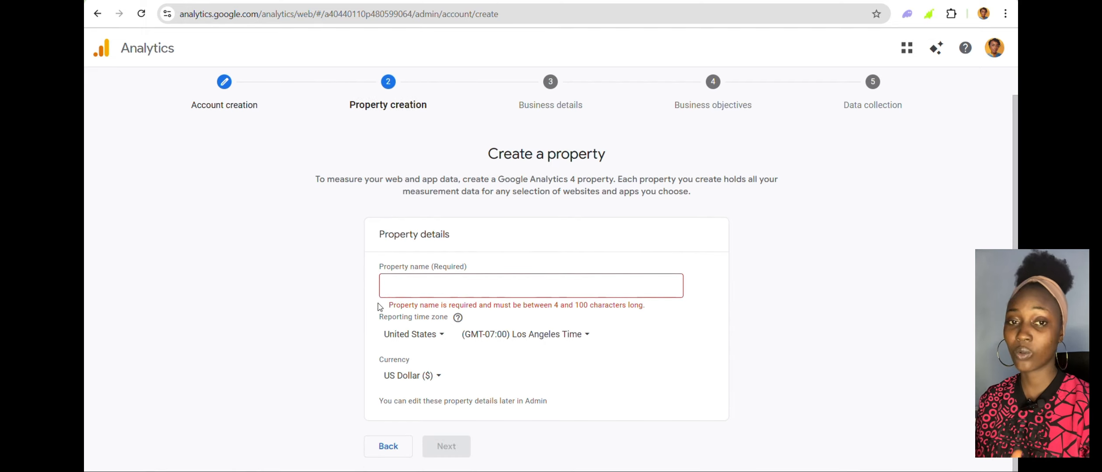
Name the new property "My website GA4".
click(1015, 190)
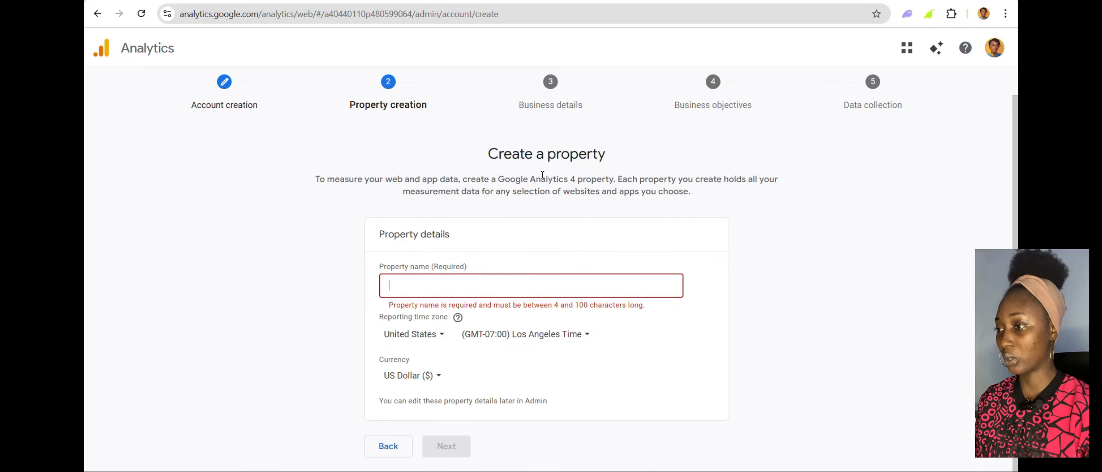
text(My)
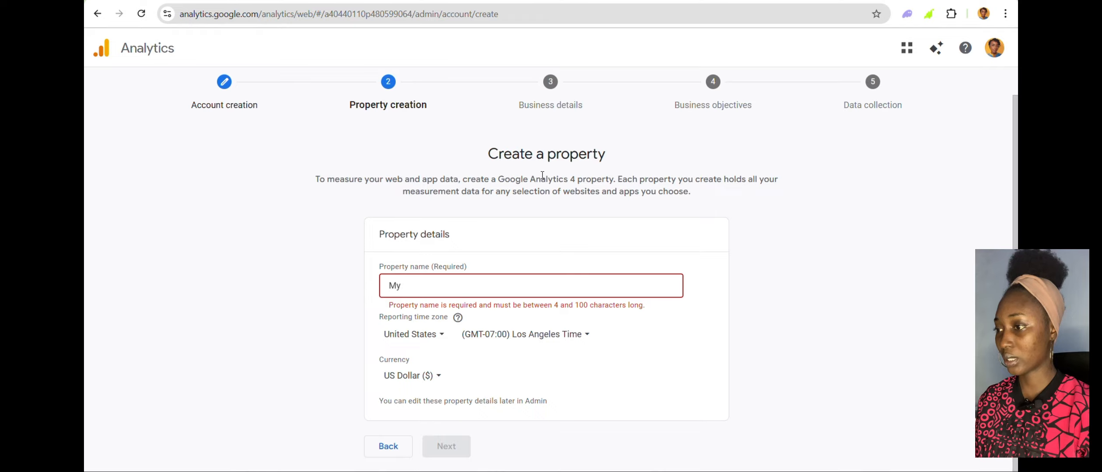
text( website)
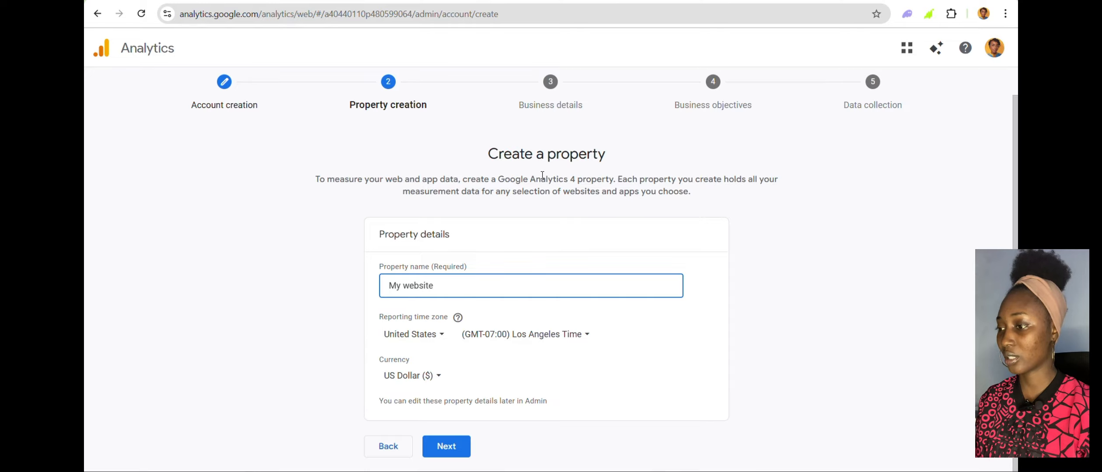
text(G)
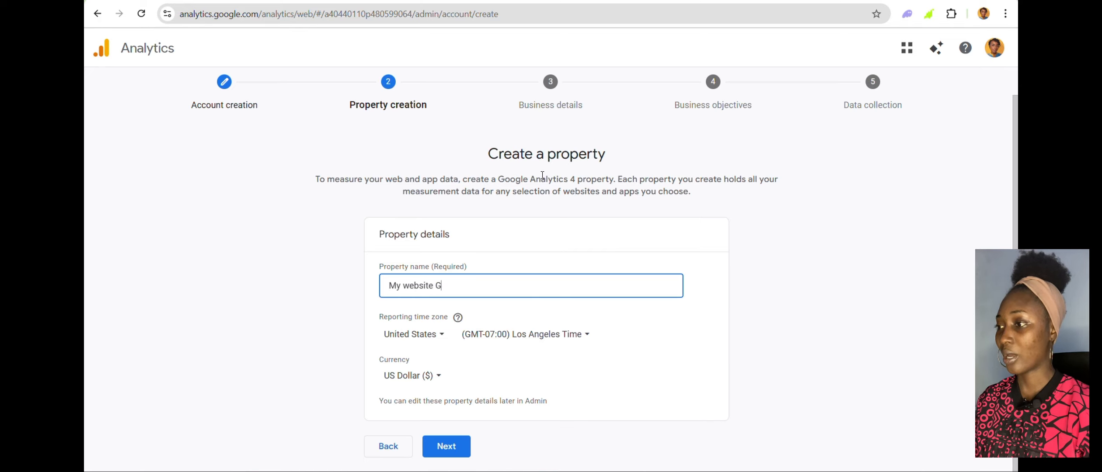
text(A4)
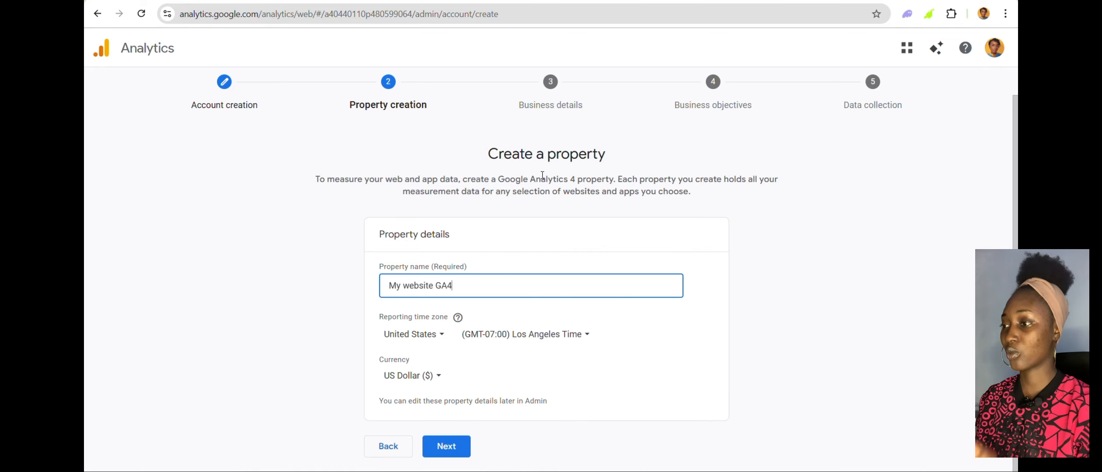
click(492, 1)
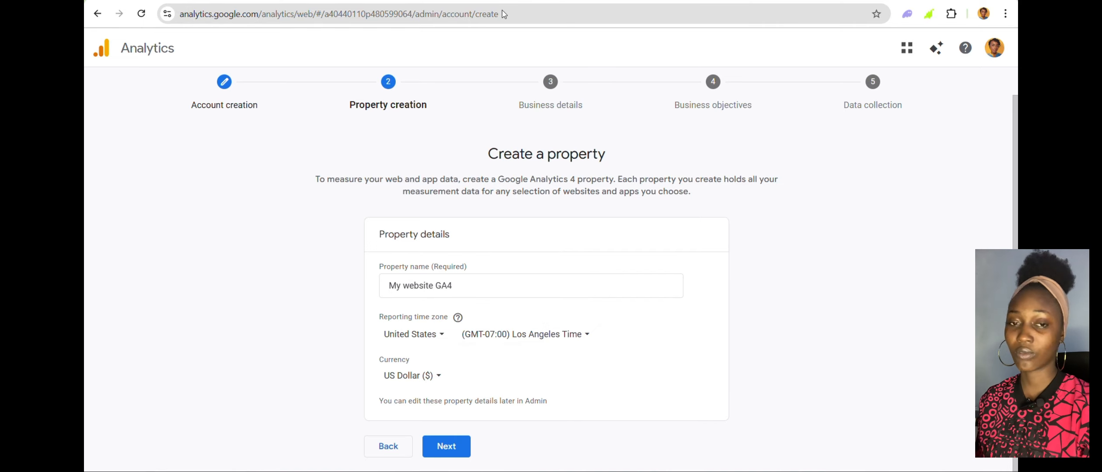
Set the property's reporting time zone country to Nigeria.
click(438, 336)
click(438, 335)
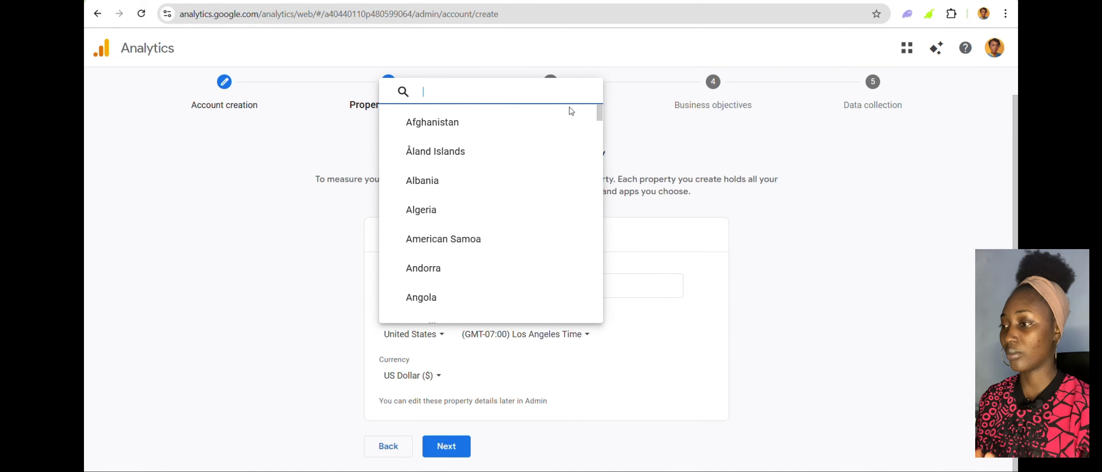
text(N)
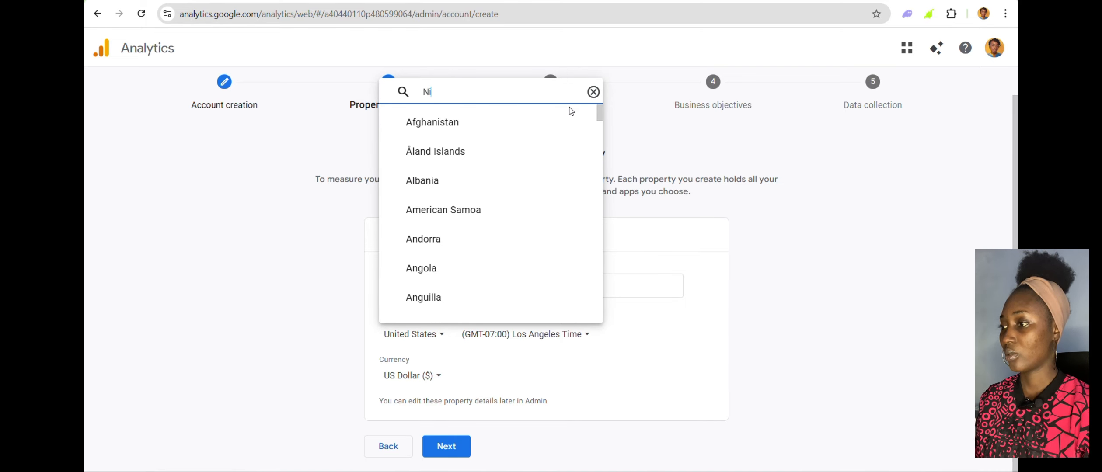
text(ige)
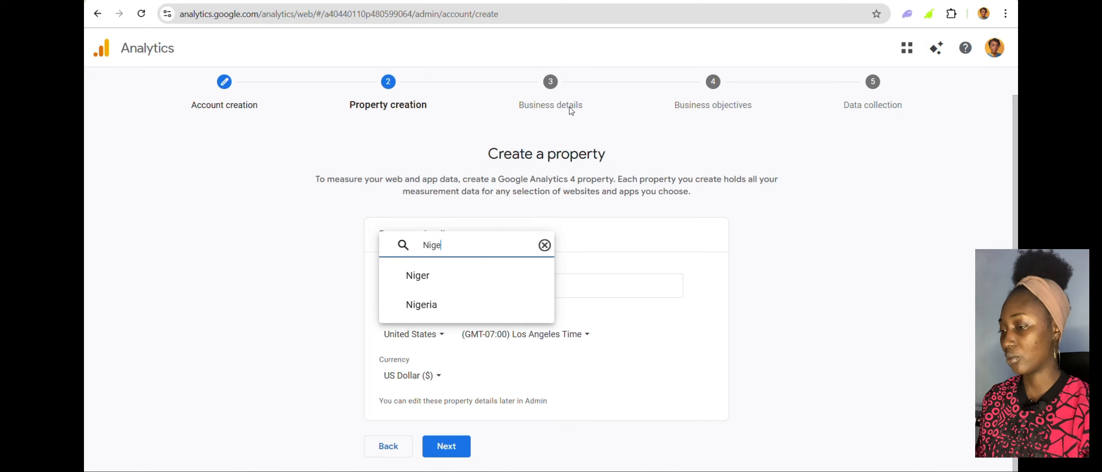
click(442, 303)
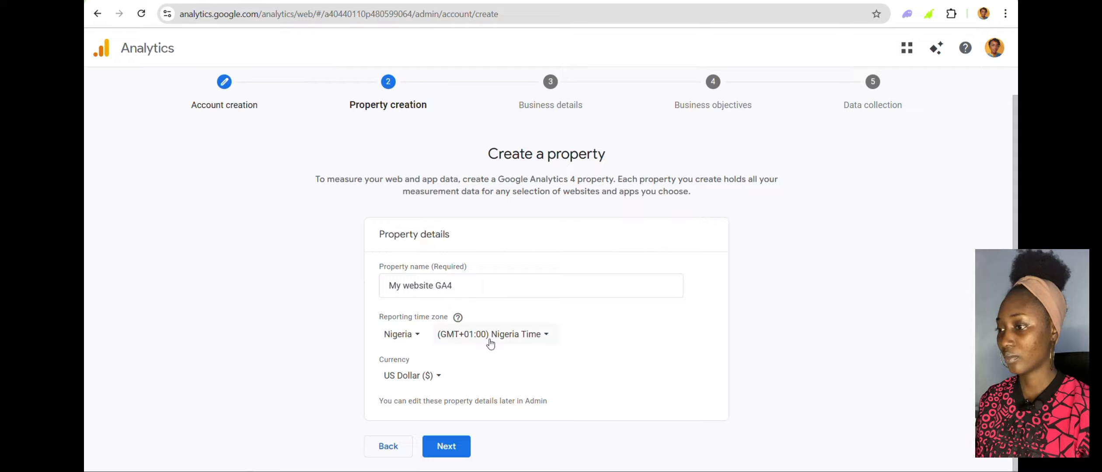
Set the property's currency to Nigerian Naira (₦) and continue to the business details.
click(433, 376)
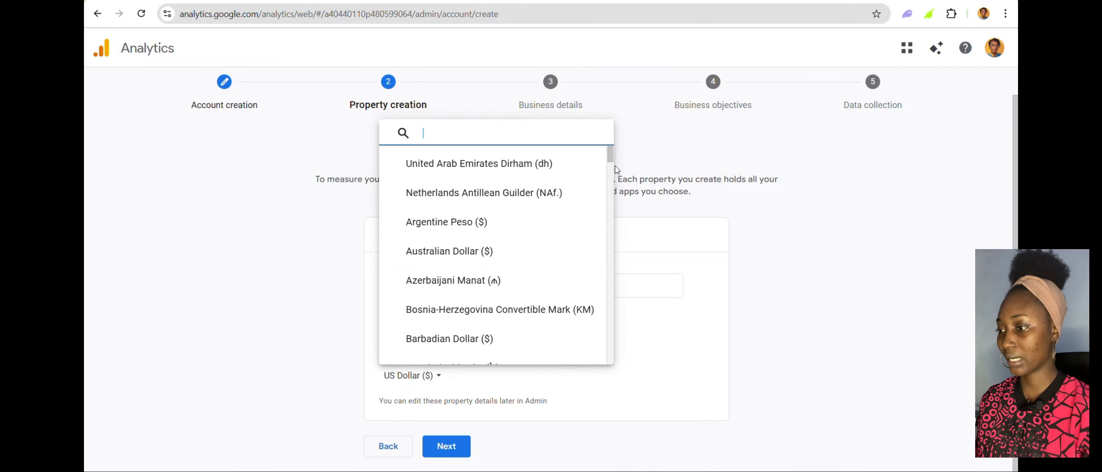
drag(612, 159, 595, 18)
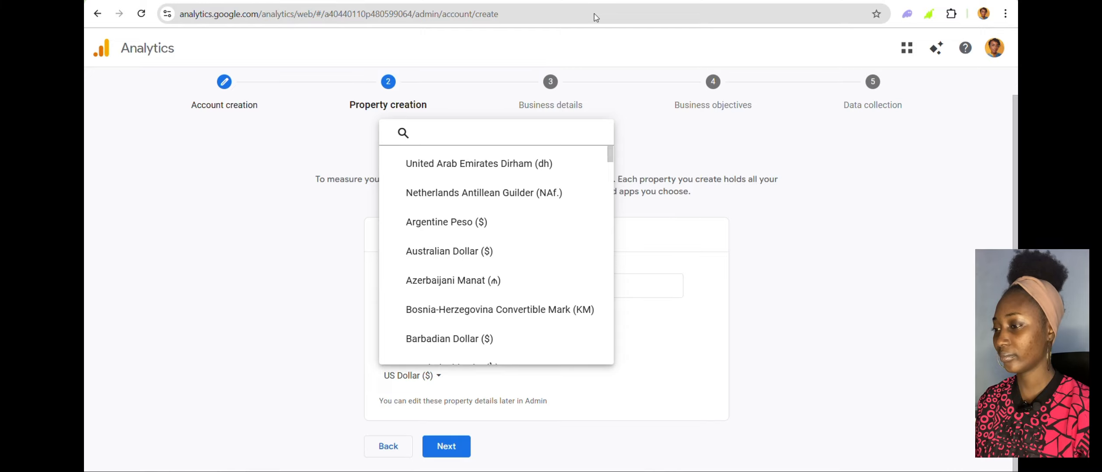
key(i)
key(r)
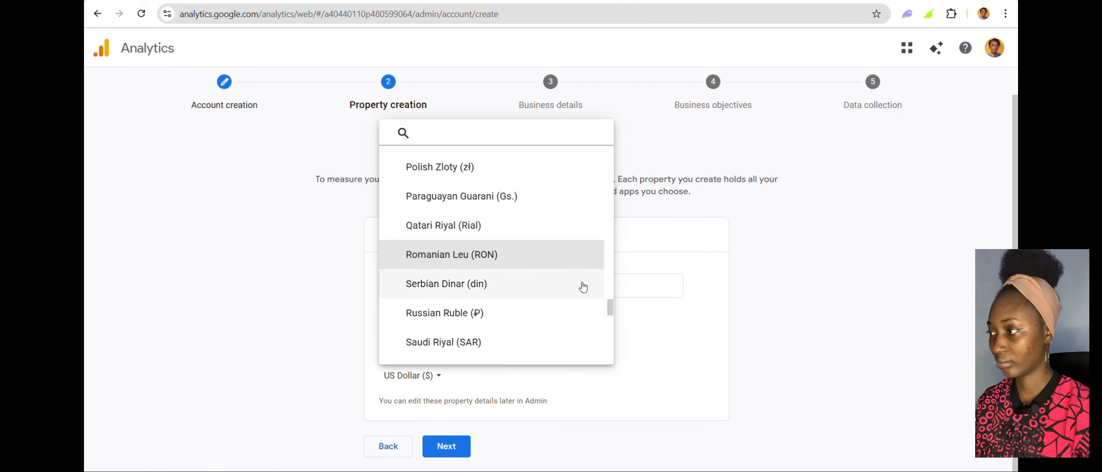
drag(610, 315, 596, 290)
click(520, 200)
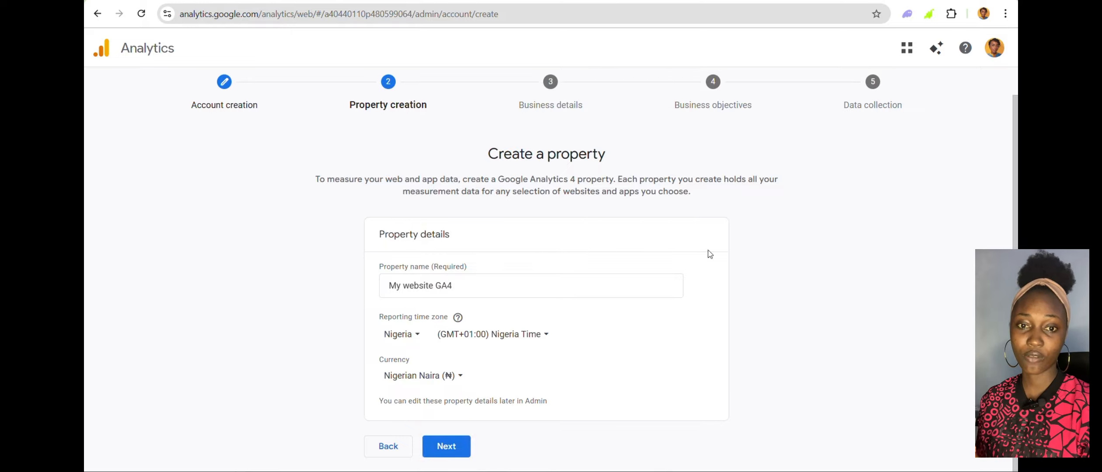
click(448, 444)
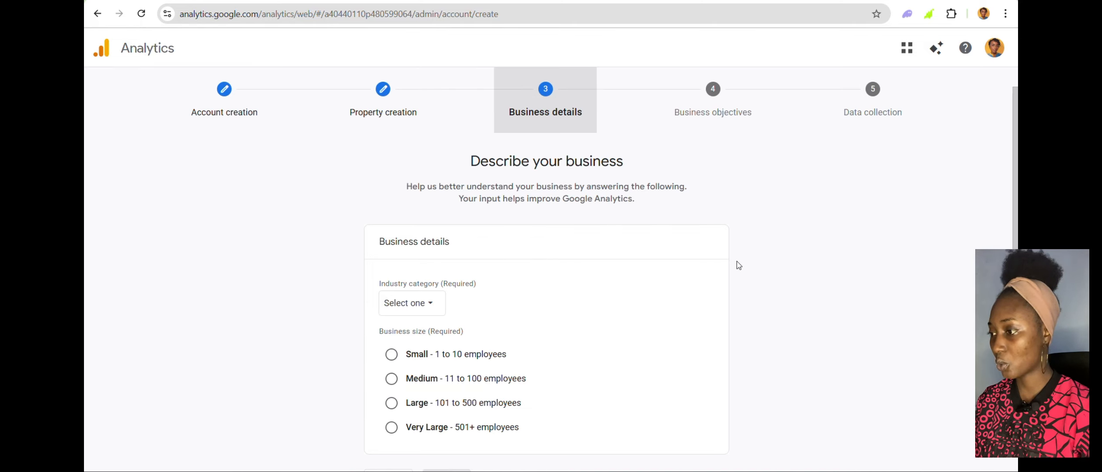
Describe the business as Arts & Entertainment with a Small size of 1 to 10 employees, and continue to the business objectives.
click(436, 302)
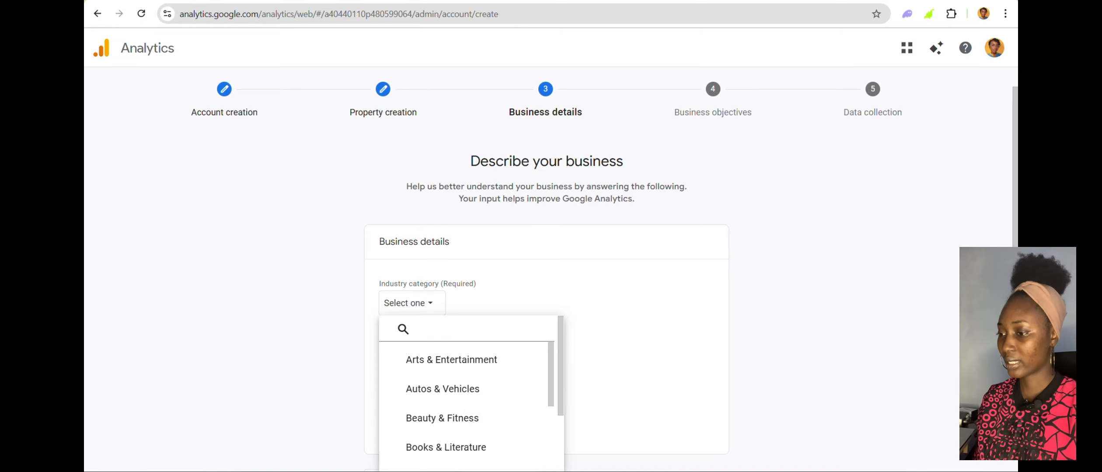
click(1015, 271)
drag(1014, 272, 1015, 311)
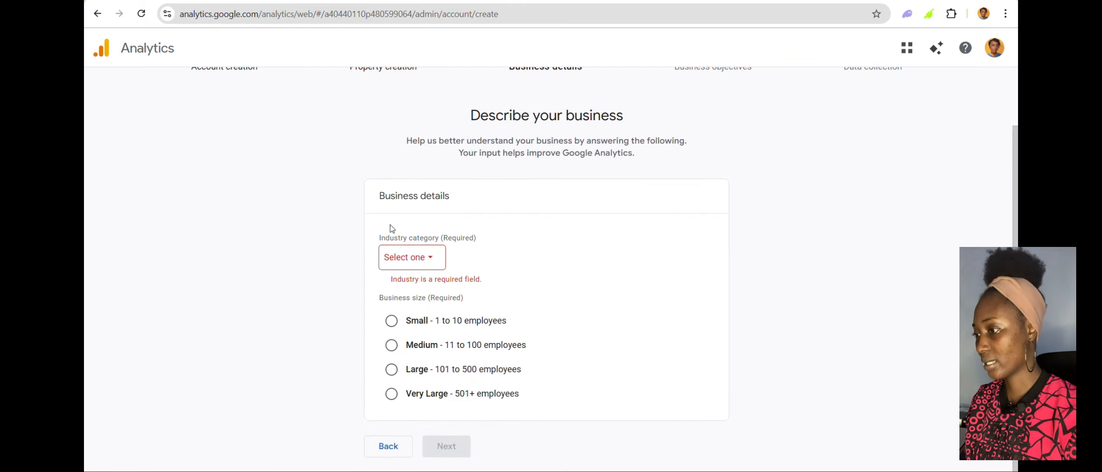
click(429, 263)
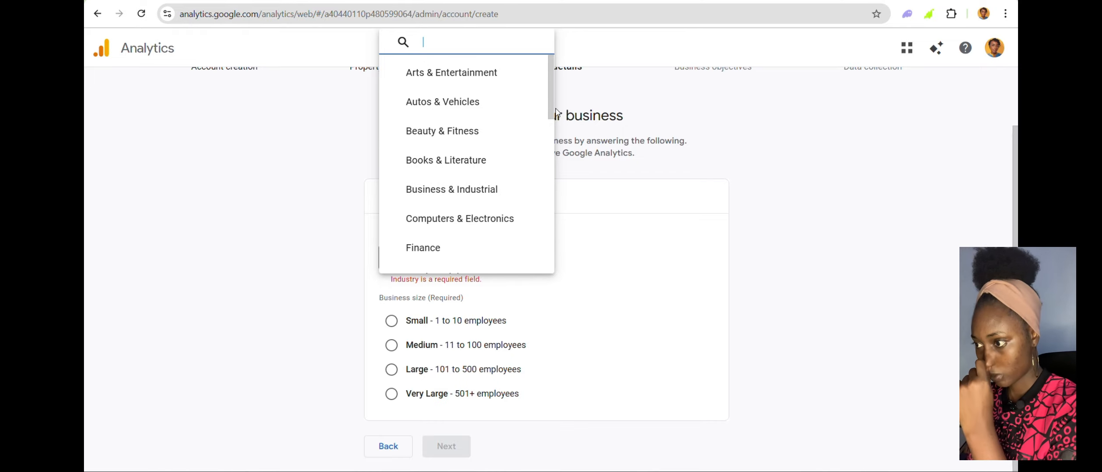
mouse_move(552, 105)
mouse_down()
mouse_move(568, 241)
mouse_move(562, 264)
mouse_move(541, 93)
mouse_move(540, 264)
mouse_move(536, 66)
mouse_up()
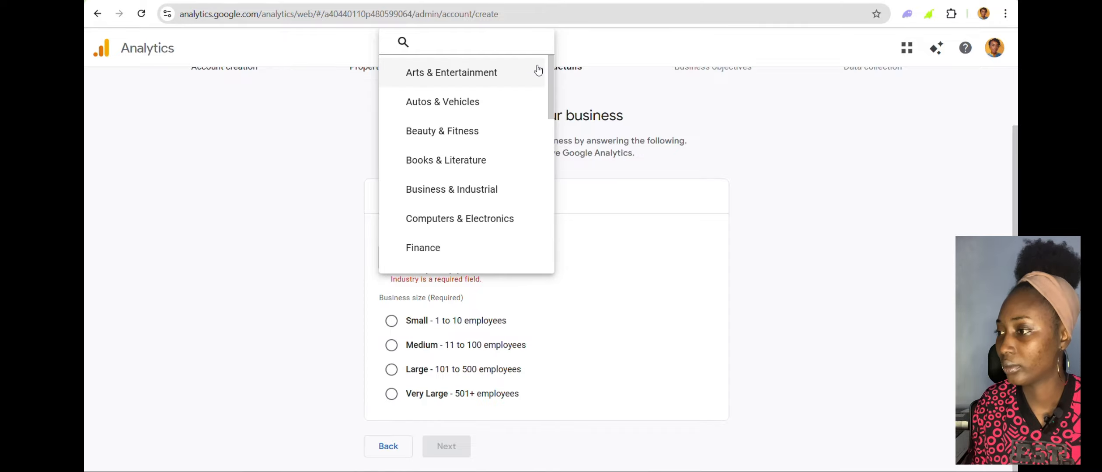
click(488, 77)
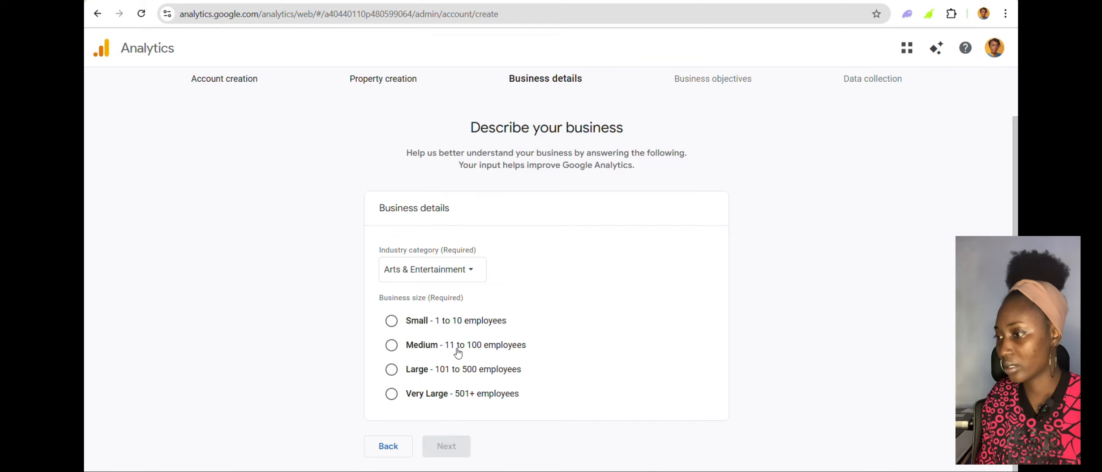
click(391, 323)
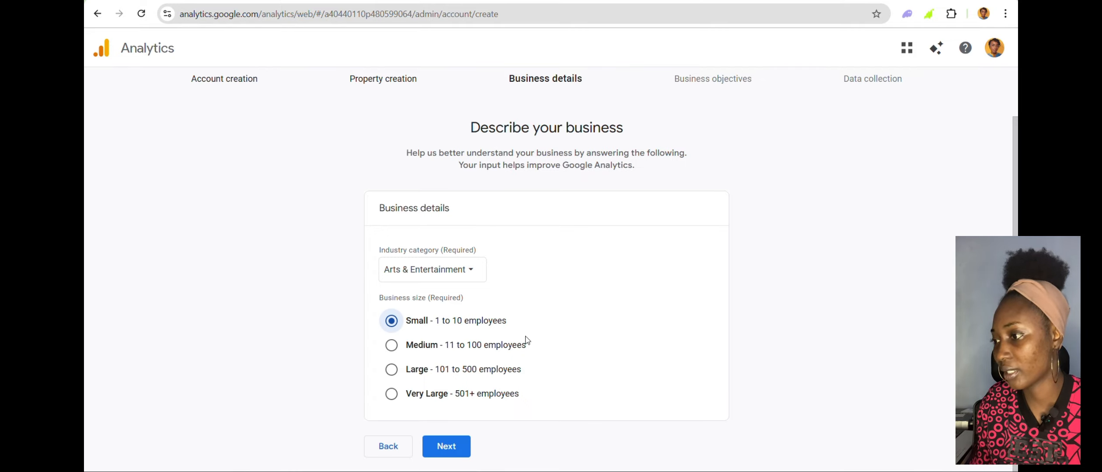
click(445, 454)
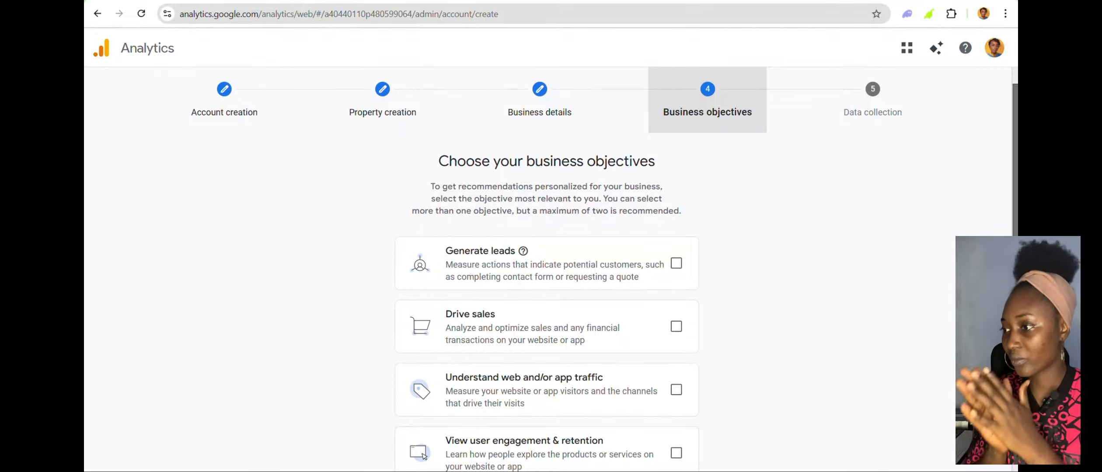
Choose the objectives "Understand web and/or app traffic" and "View user engagement & retention", and submit the account for creation.
drag(1016, 141, 1016, 207)
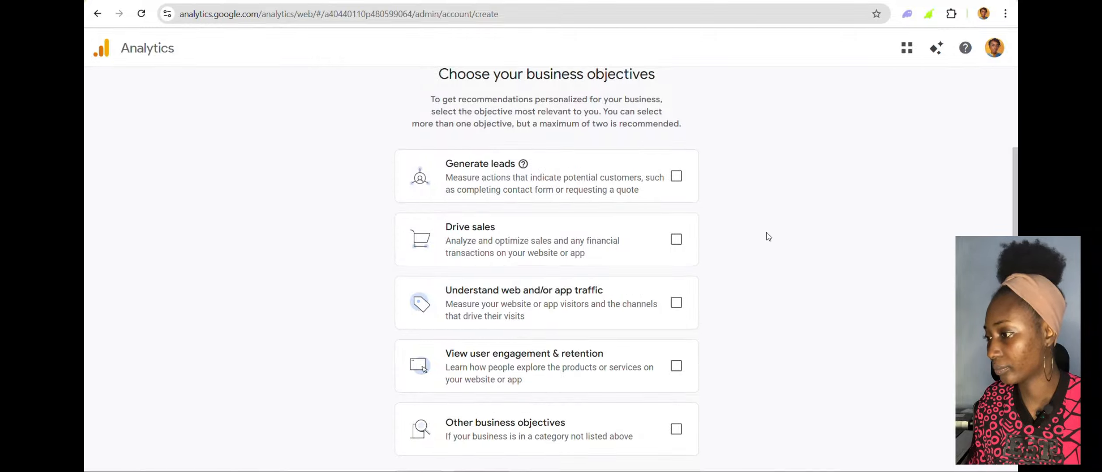
click(676, 367)
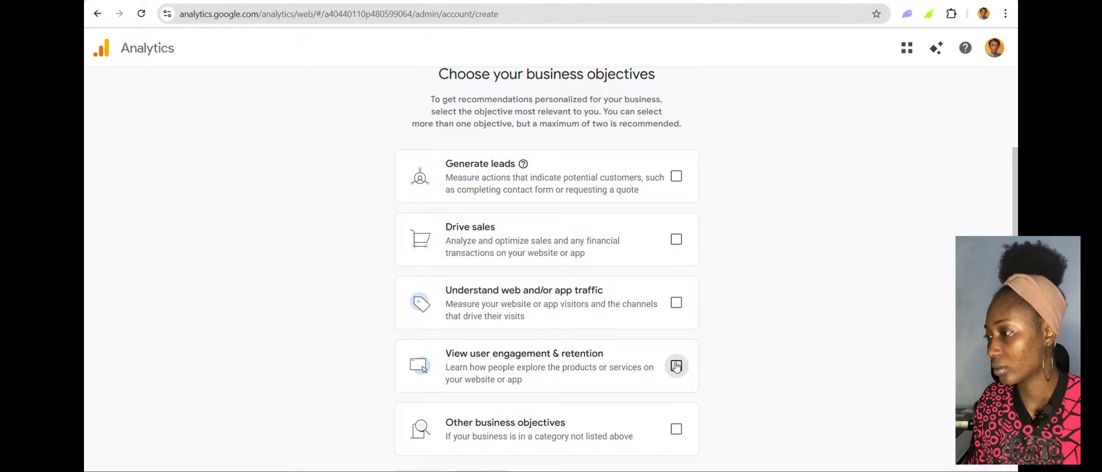
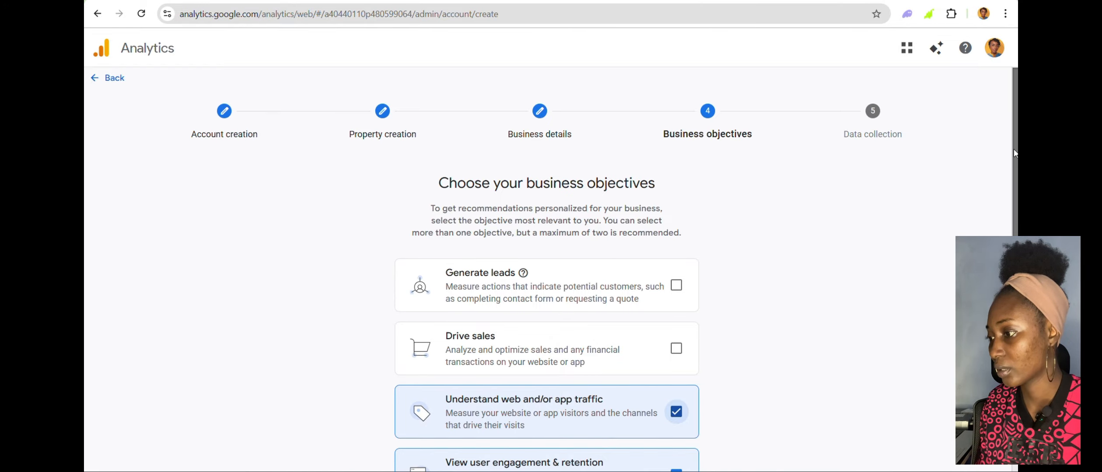
drag(1013, 148, 979, 266)
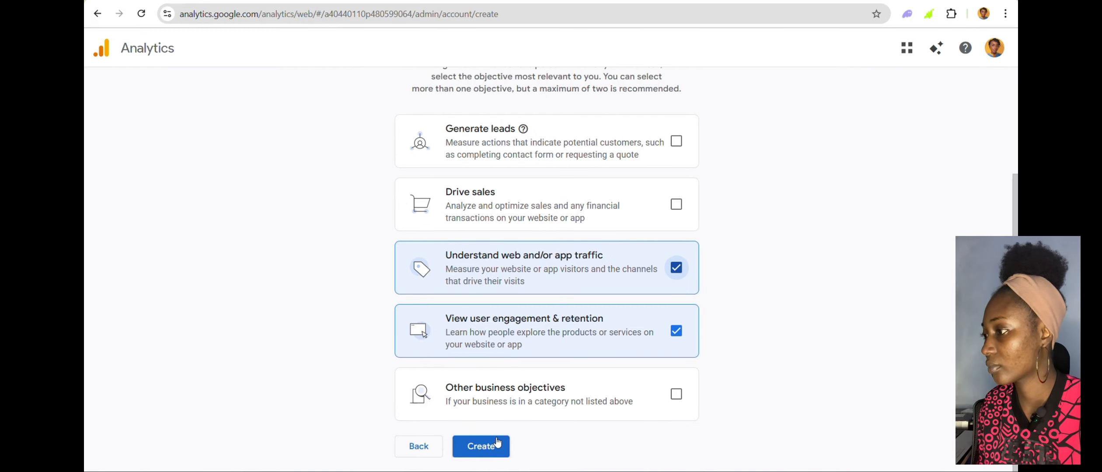
click(486, 448)
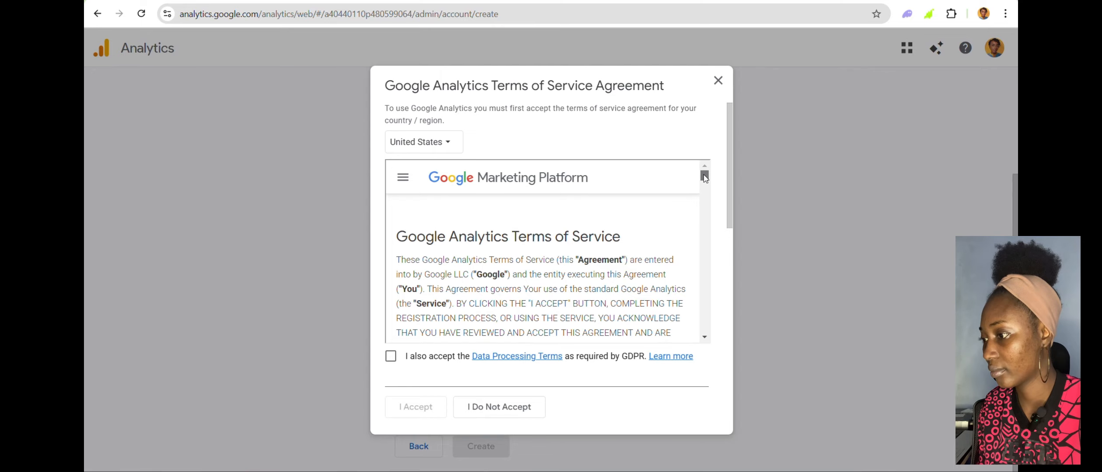
Set the country of the Google Analytics Terms of Service Agreement to Nigeria.
scroll(704, 177, down, 10)
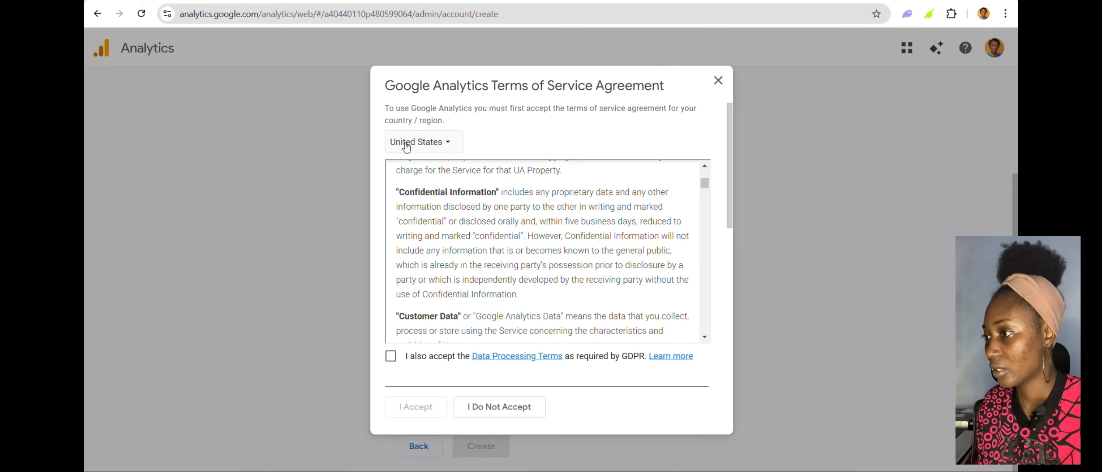
click(456, 142)
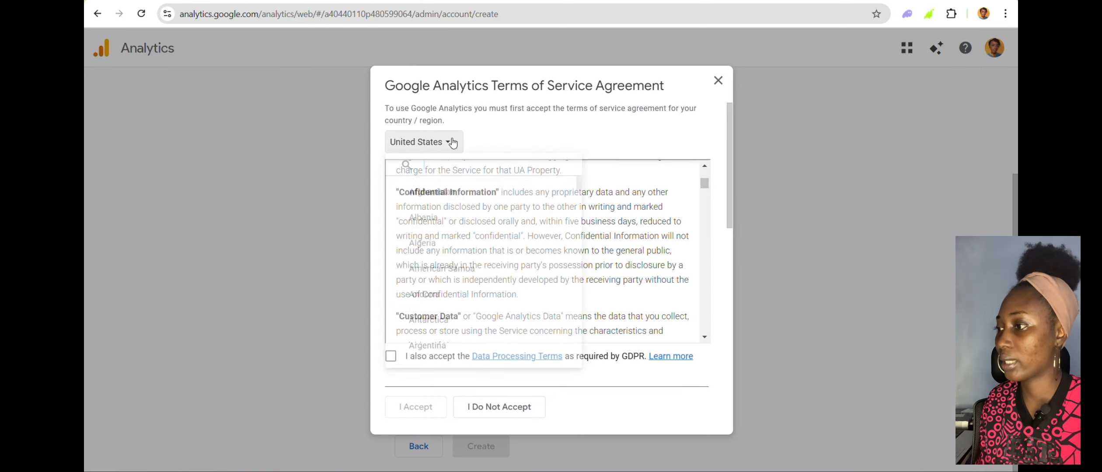
text(nige)
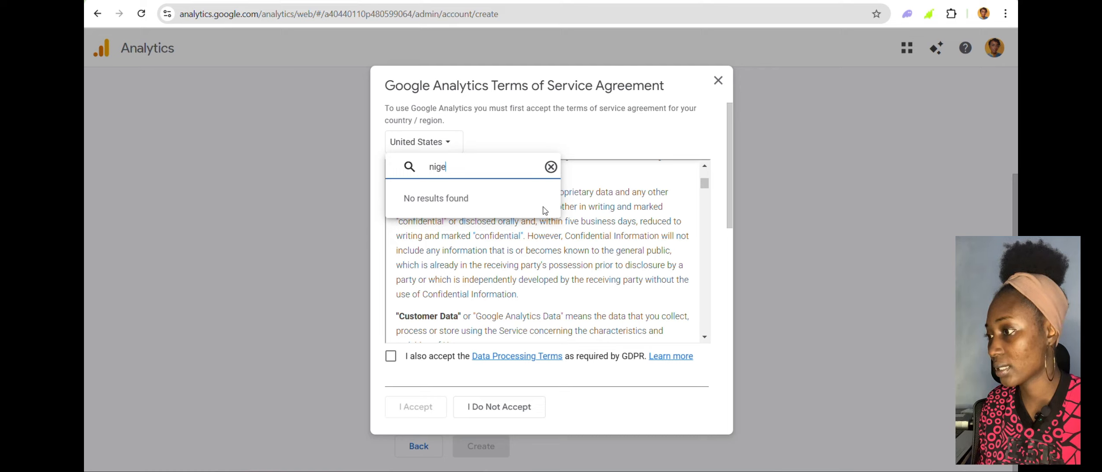
key(BackSpace)
key(BackSpace)
key(BackSpace)
key(BackSpace)
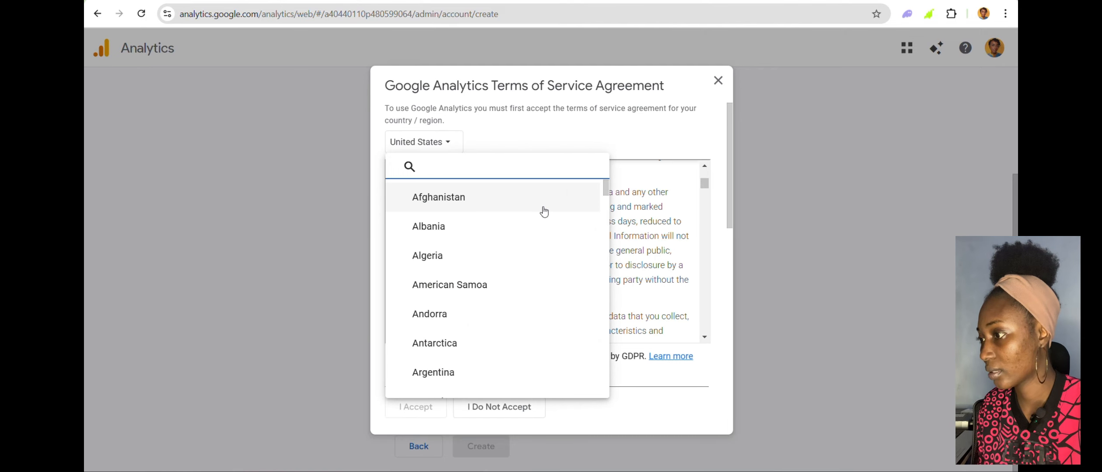
text(Ni)
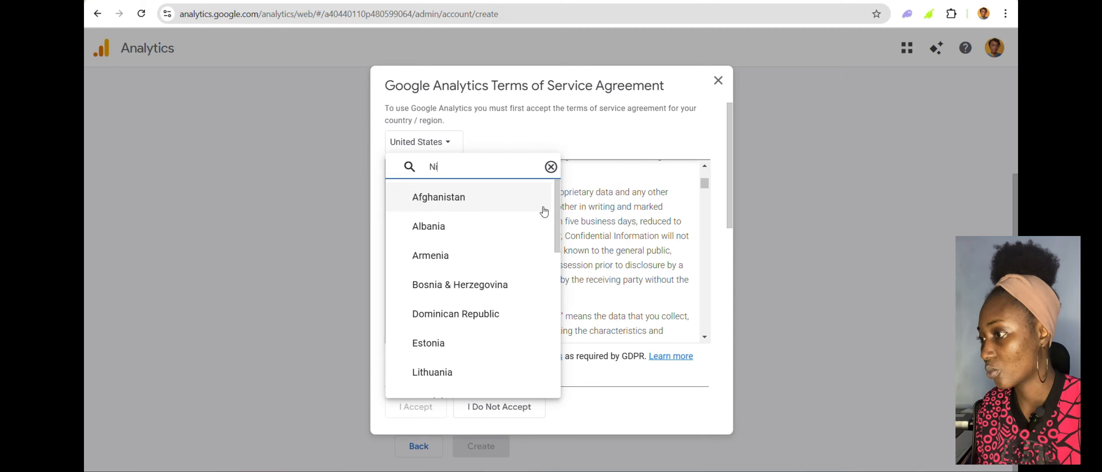
text(g)
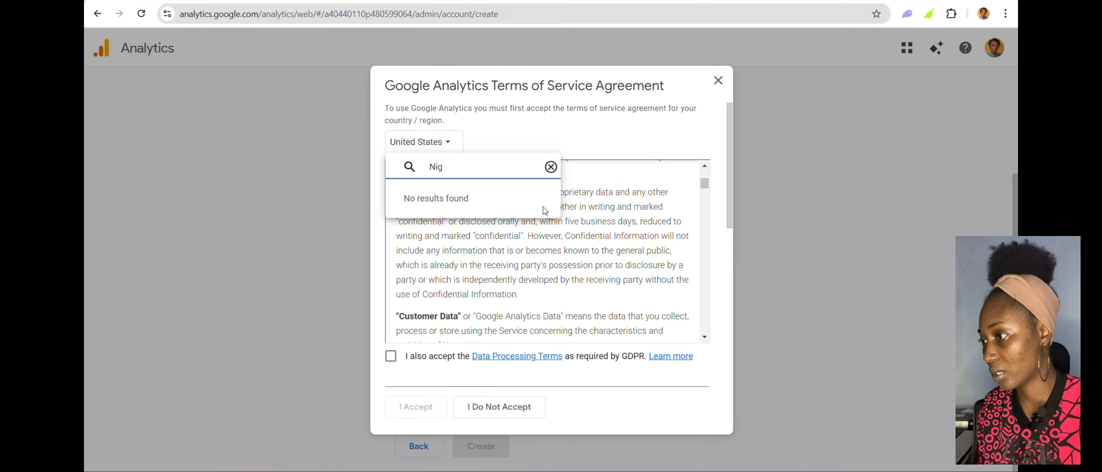
text(hereria)
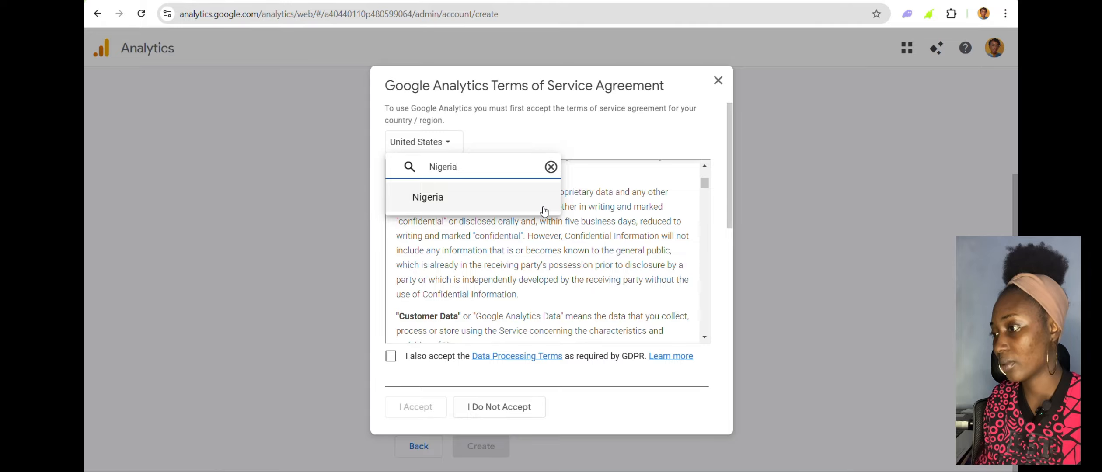
click(518, 196)
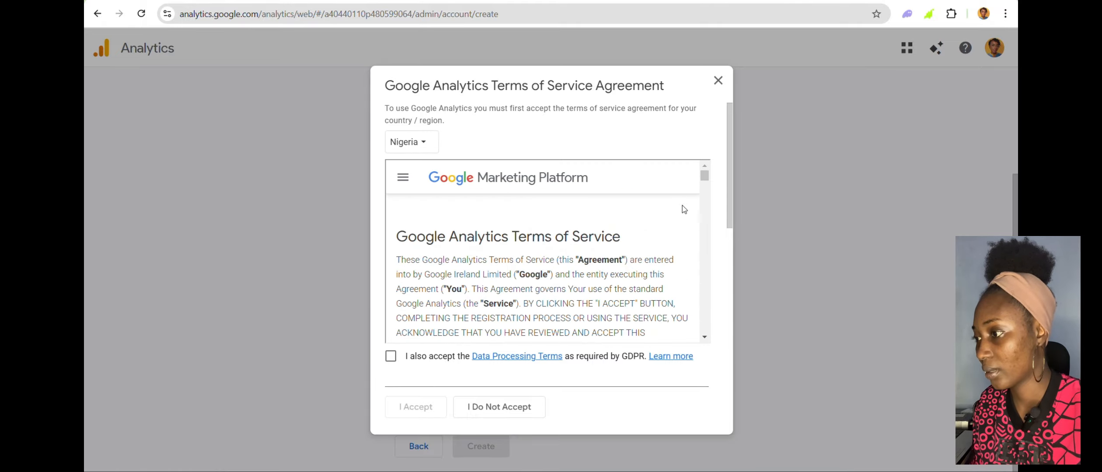
Accept the GDPR Data Processing Terms and the Measurement Controller-Controller Data Protection Terms, and accept the whole agreement.
drag(704, 175, 695, 141)
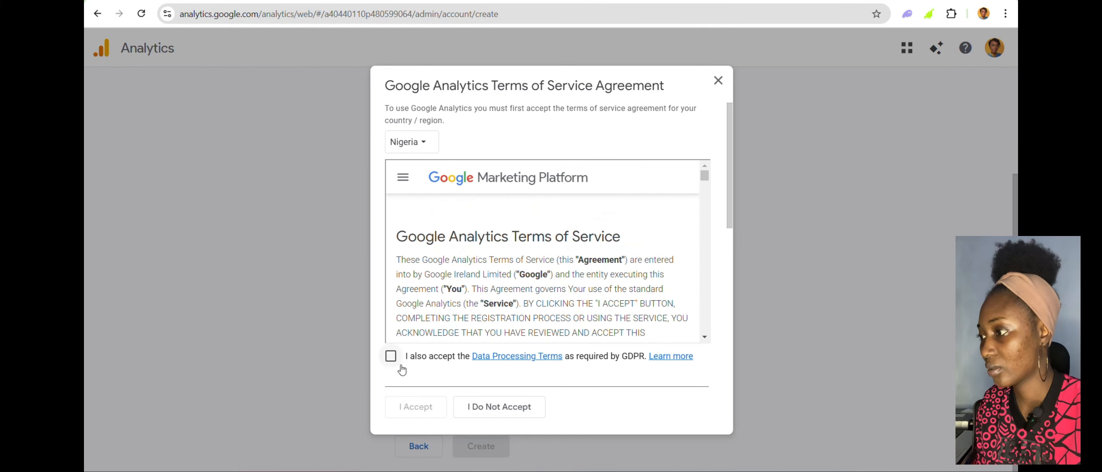
click(391, 357)
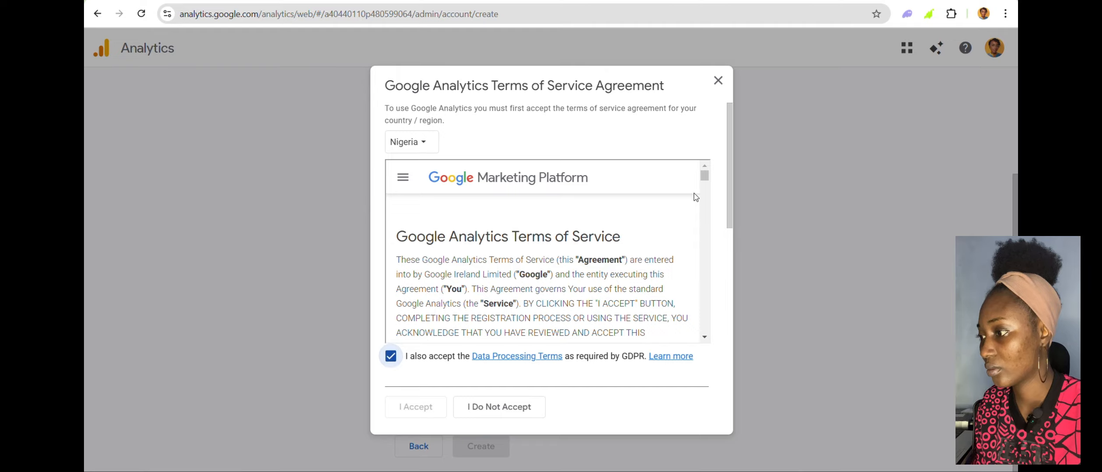
drag(730, 169, 747, 337)
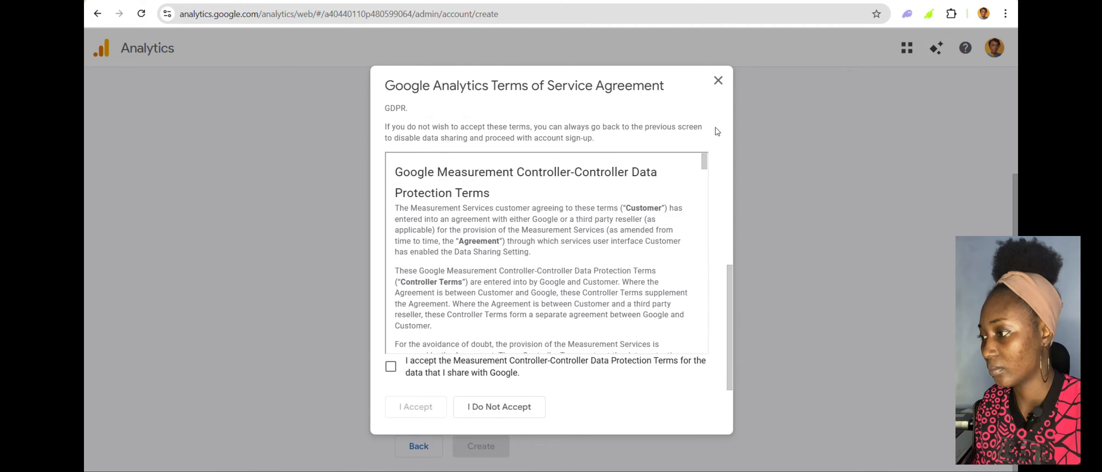
mouse_move(706, 164)
mouse_down()
mouse_move(713, 392)
mouse_move(705, 157)
mouse_up()
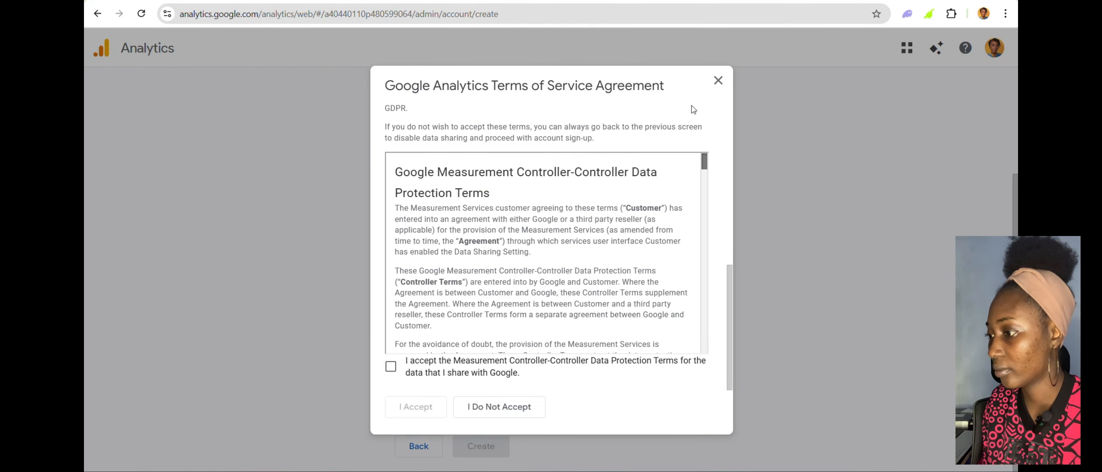
click(390, 366)
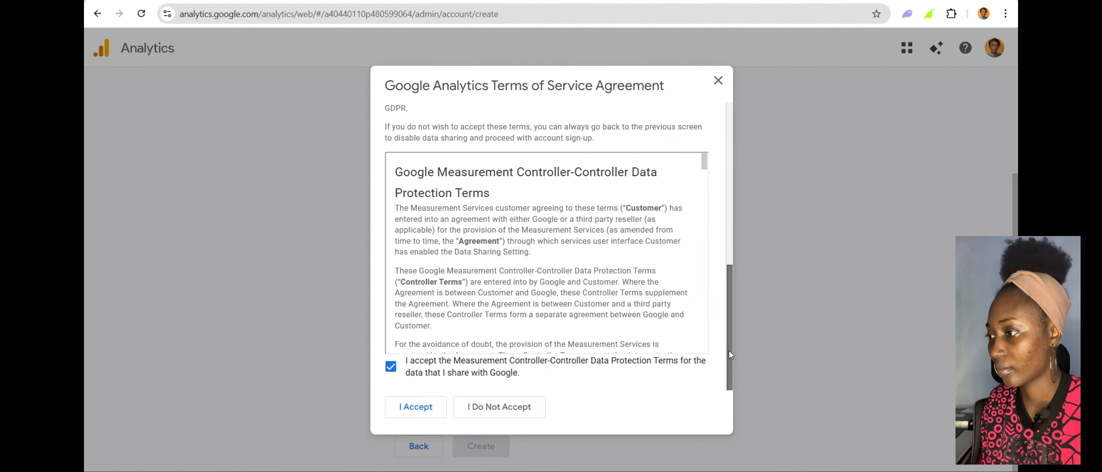
drag(728, 351, 732, 376)
click(416, 408)
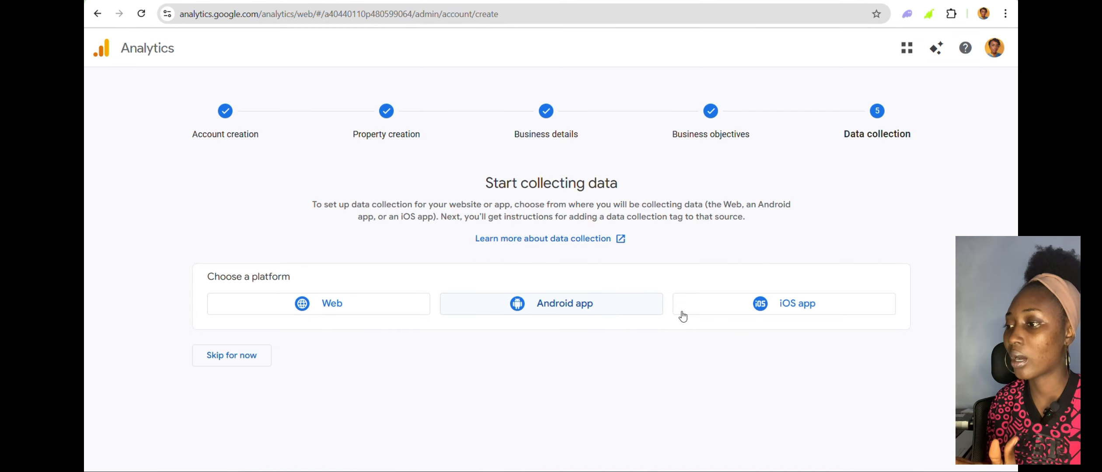
click(345, 309)
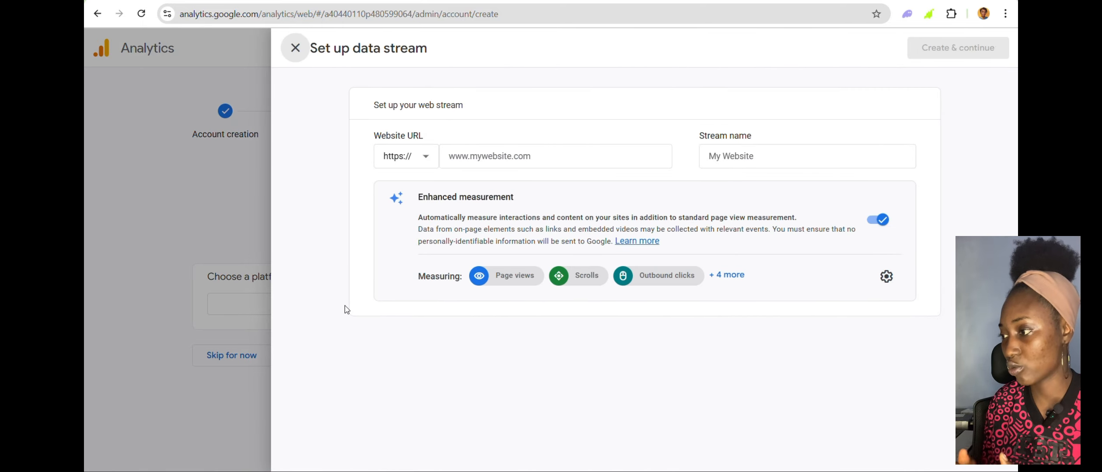
click(480, 159)
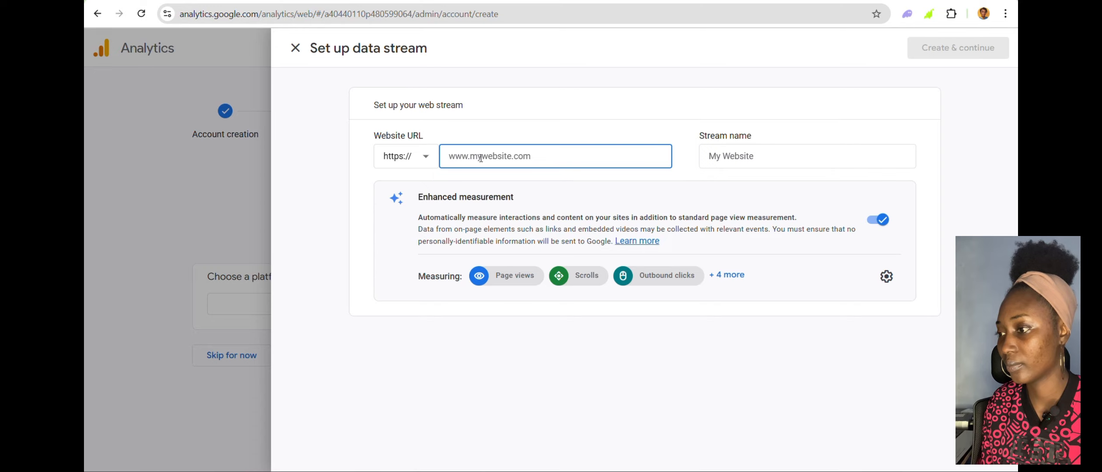
text(https://cozylifestyleblog.com/)
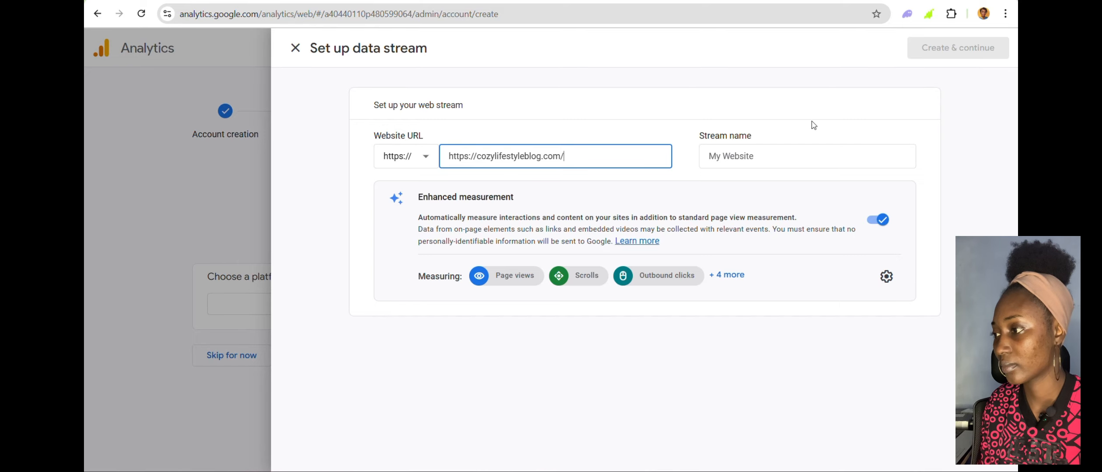
click(738, 155)
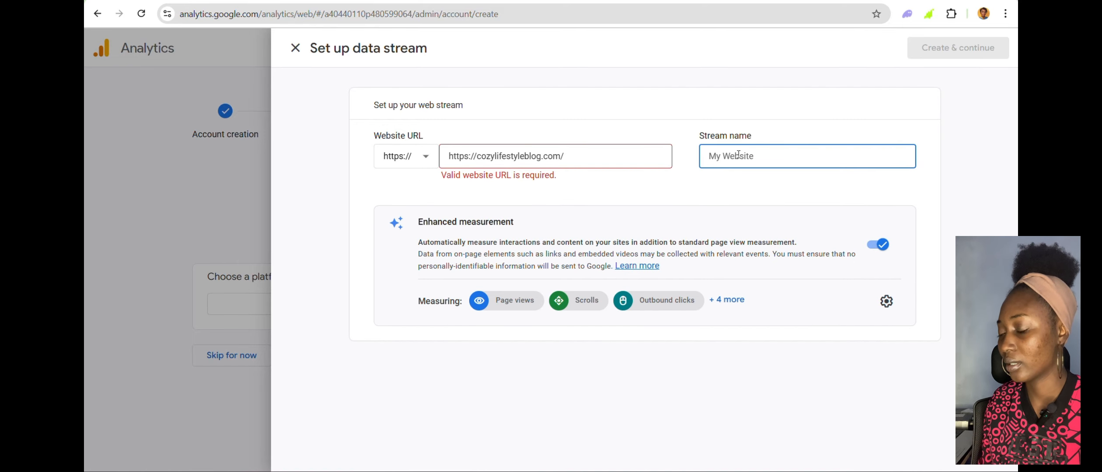
text(c)
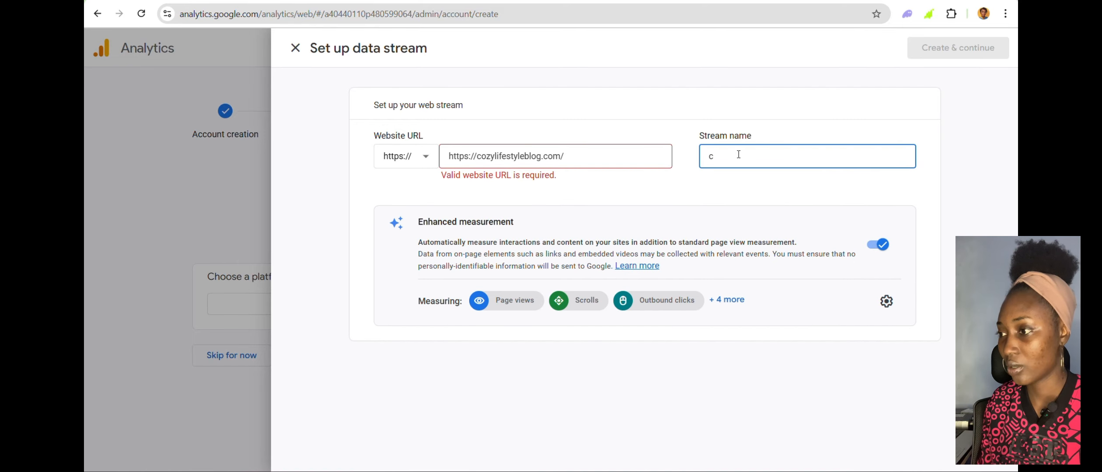
text(ozylifestyleblog)
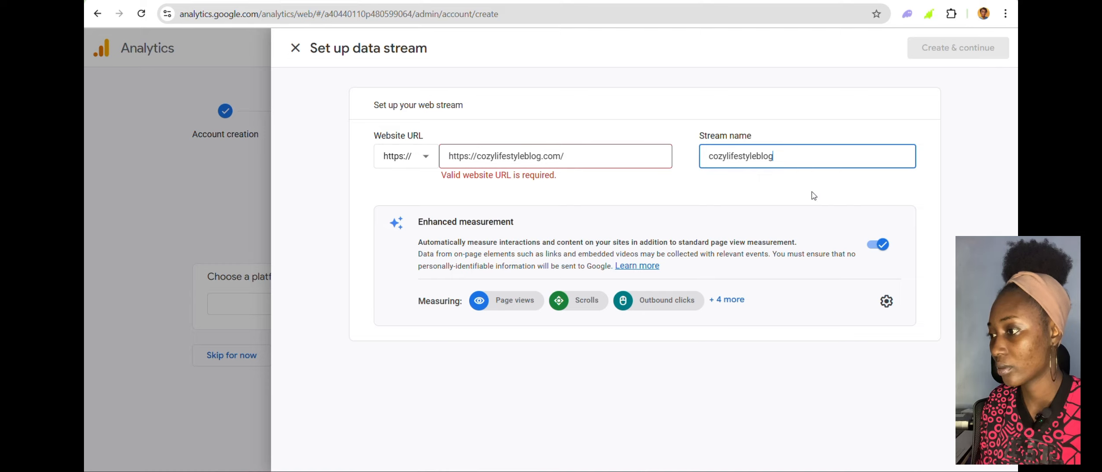
click(710, 208)
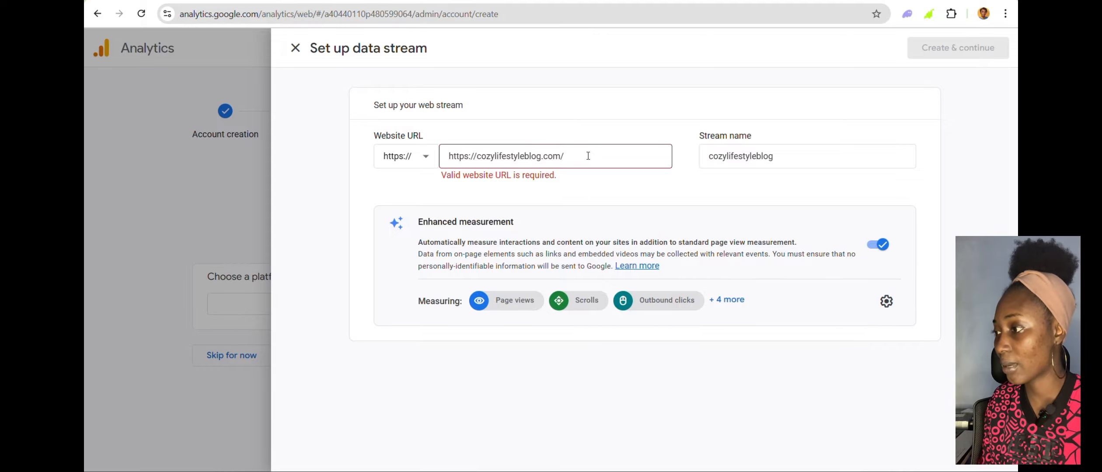
click(478, 156)
key(BackSpace)
key(BackSpace)
key(BackSpace)
key(BackSpace)
key(BackSpace)
key(BackSpace)
key(BackSpace)
key(BackSpace)
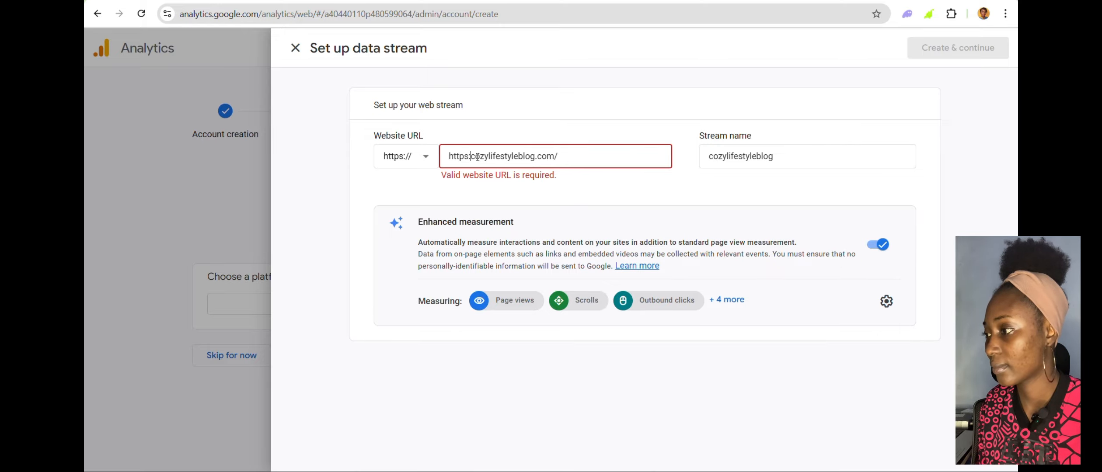
click(973, 193)
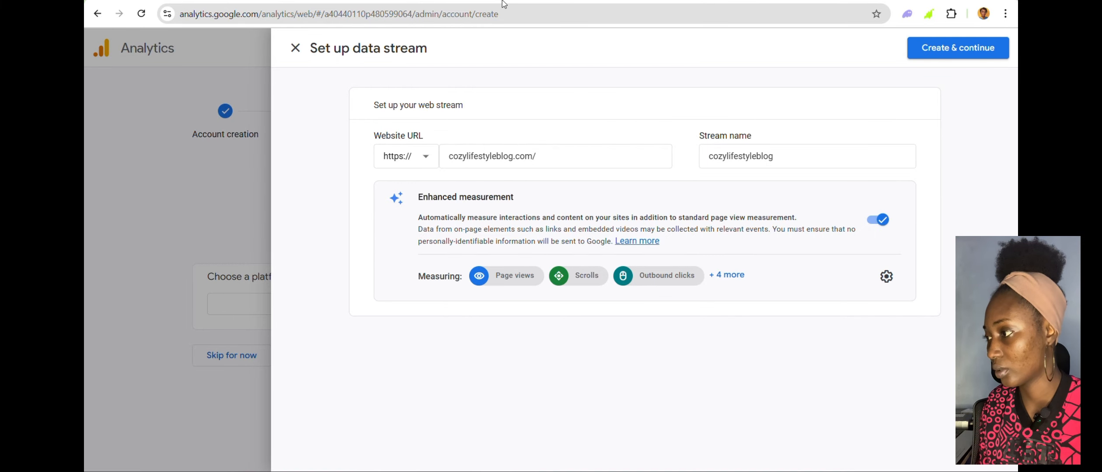
click(978, 52)
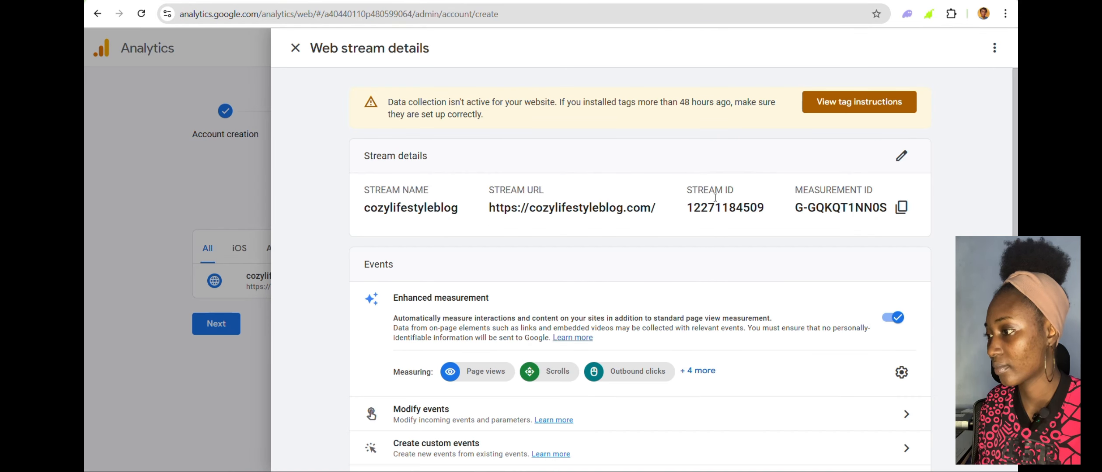
Copy the web stream's measurement ID, look over the stream details and return to the data stream list.
click(902, 208)
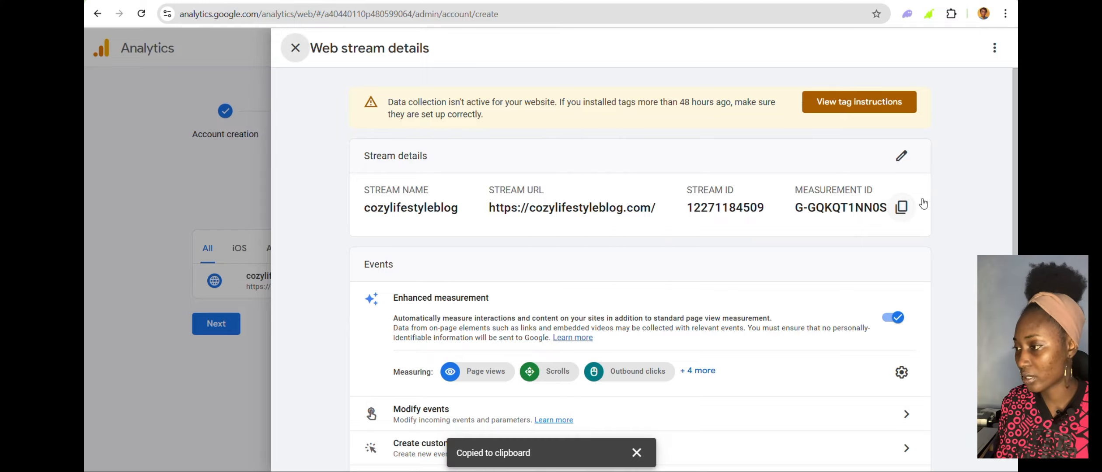
scroll(902, 208, down, 3)
drag(1015, 249, 1002, 118)
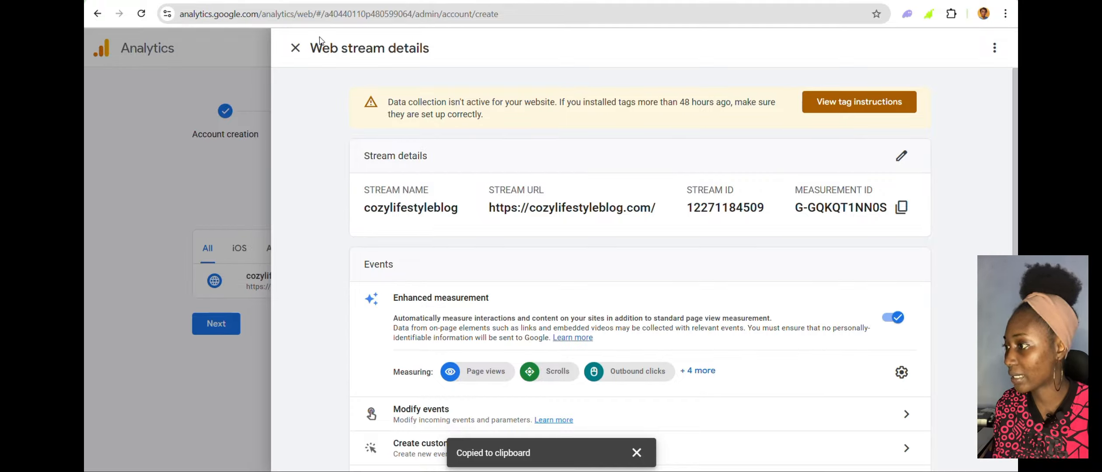
click(295, 48)
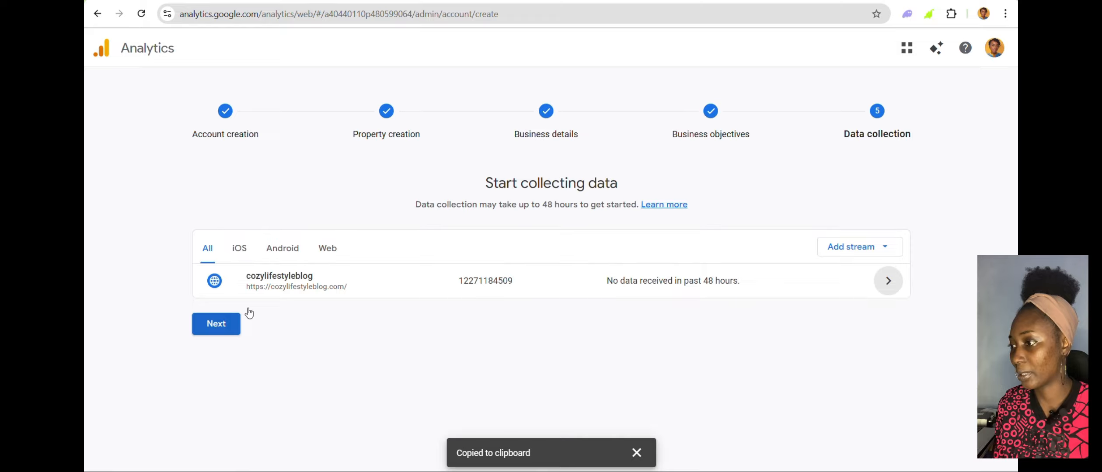
click(888, 282)
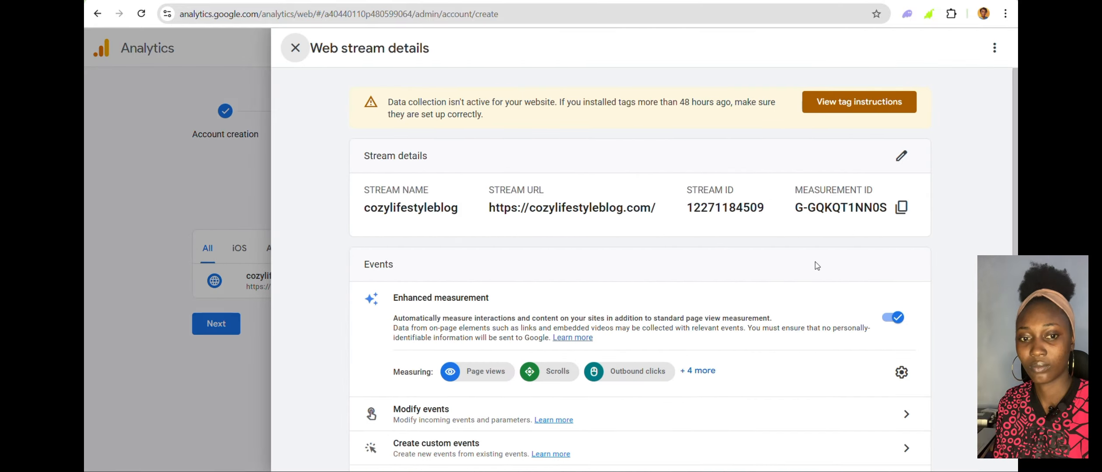
click(295, 48)
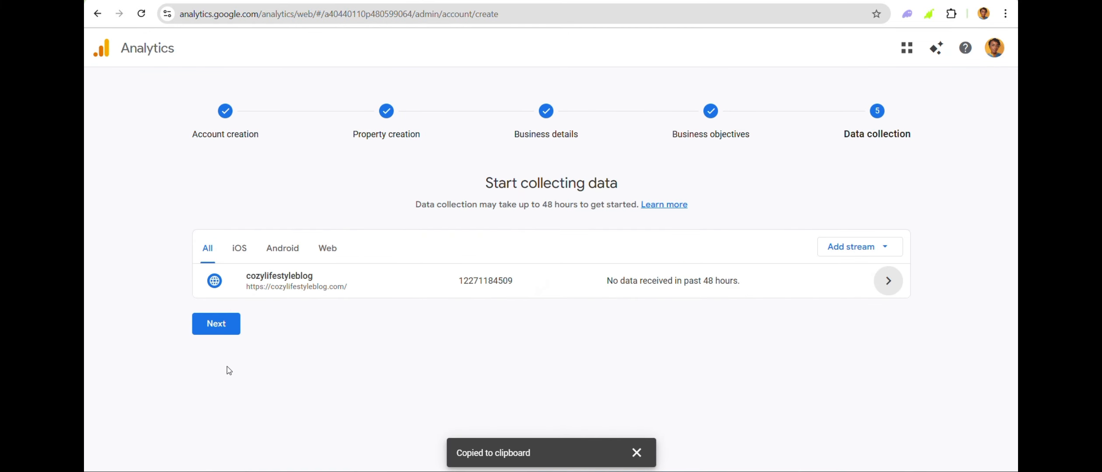
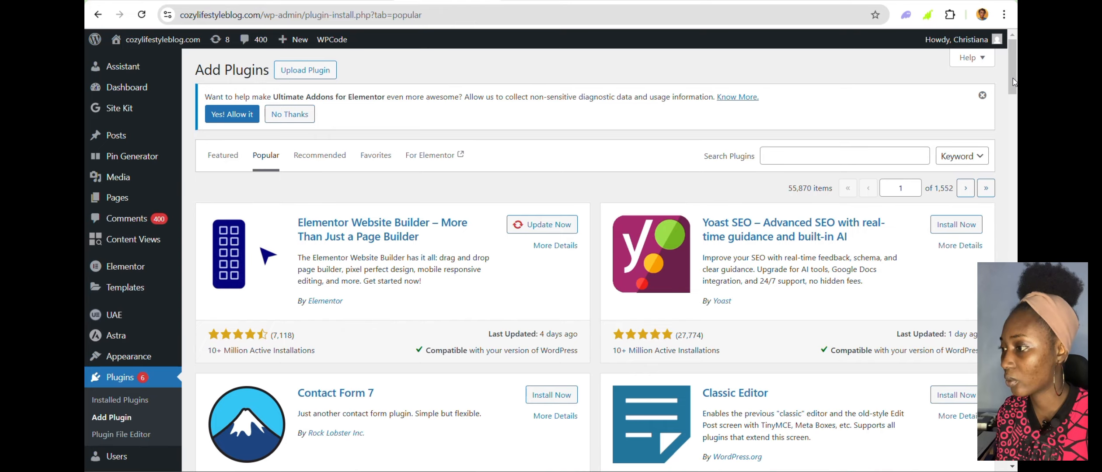
Switch to the WordPress Add Plugins page, find Site Kit by Google and read its description and installation instructions.
drag(1015, 83, 1015, 160)
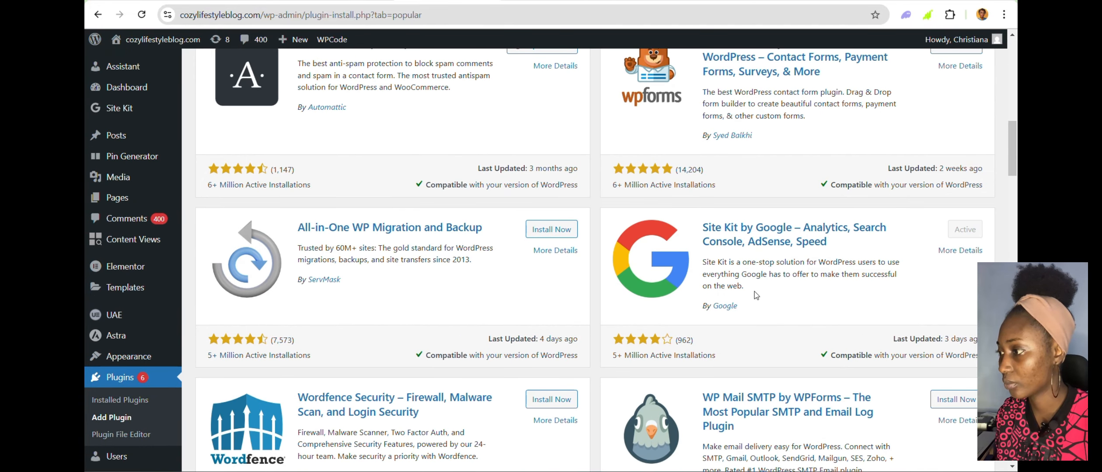
click(759, 236)
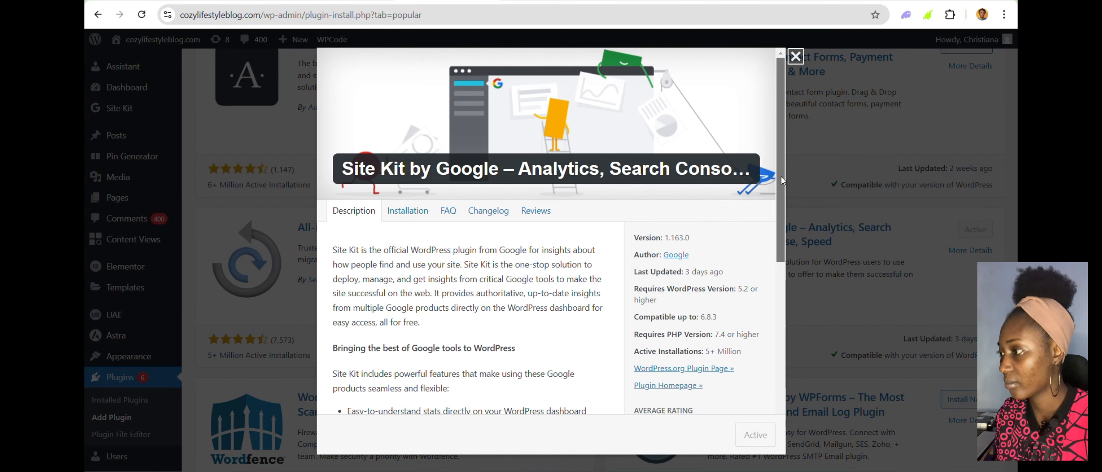
drag(781, 176, 774, 16)
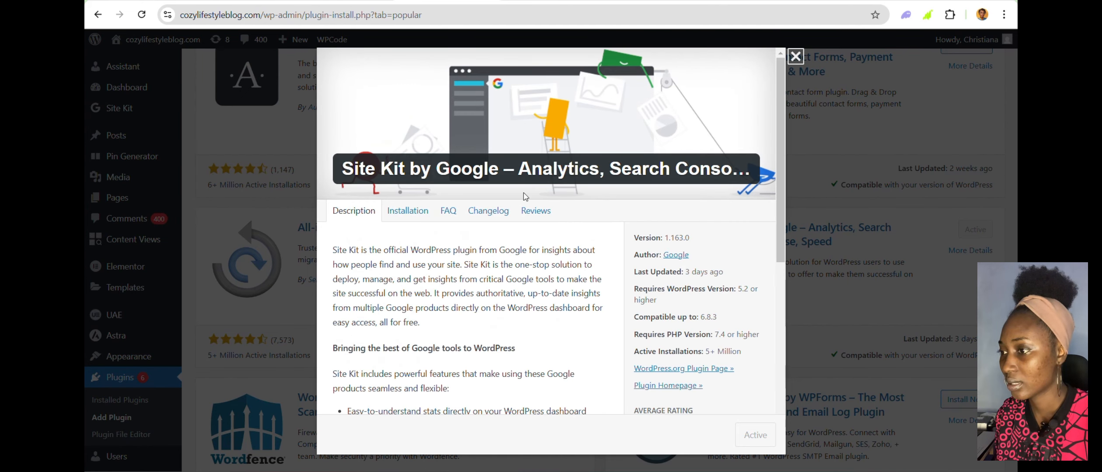
click(409, 214)
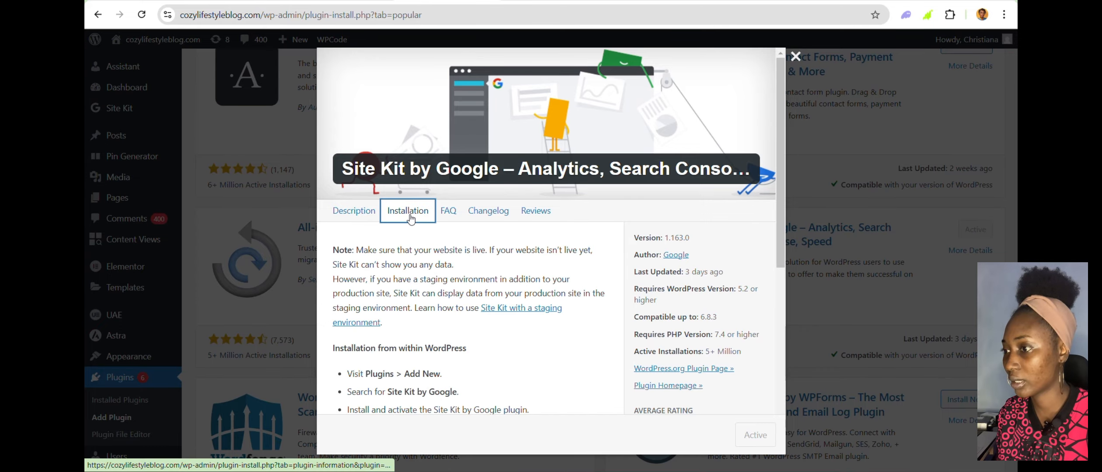
drag(780, 161, 741, 43)
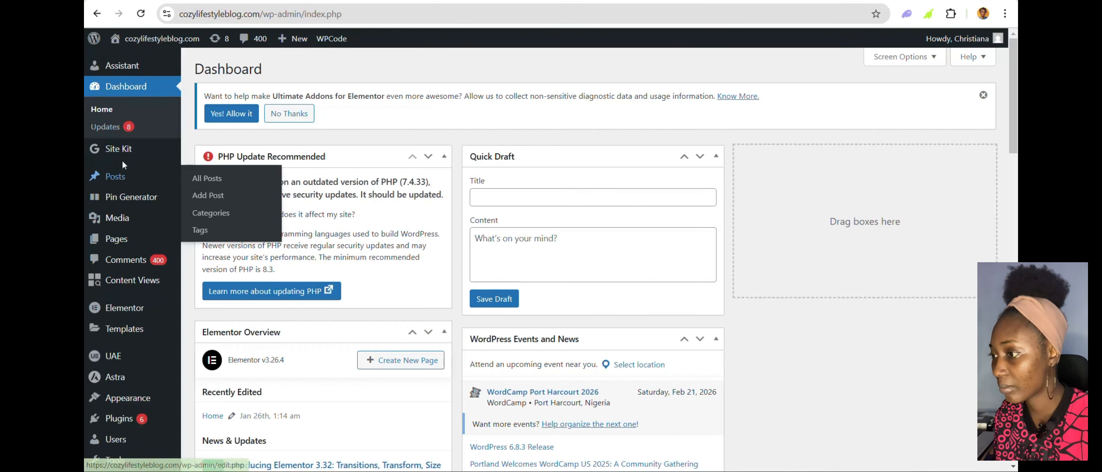
Open the Site Kit setup page and sign in with the Google account that is not signed out.
mouse_move(118, 153)
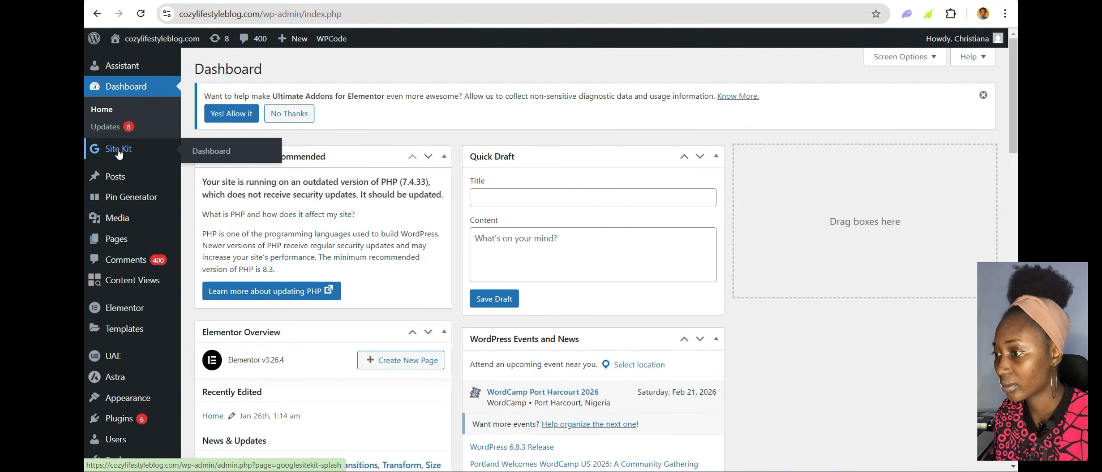
click(118, 153)
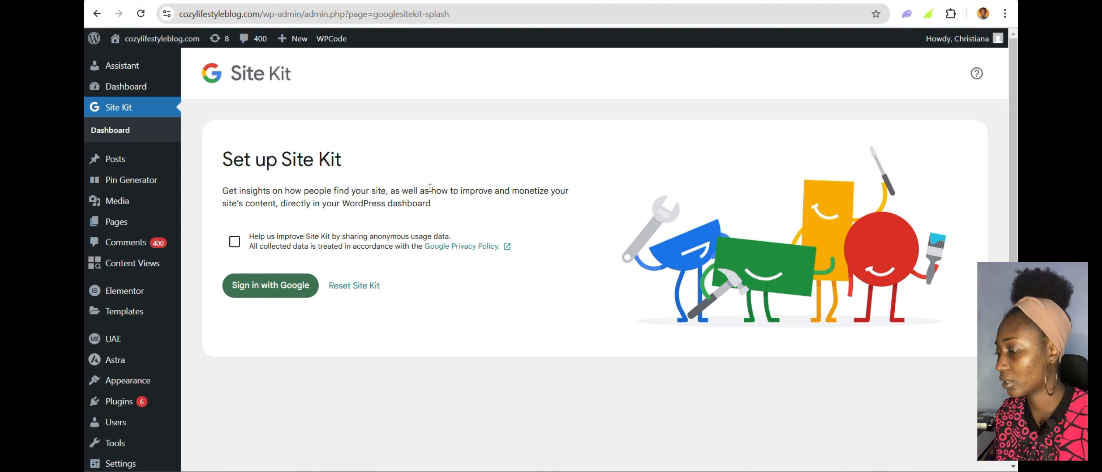
click(286, 286)
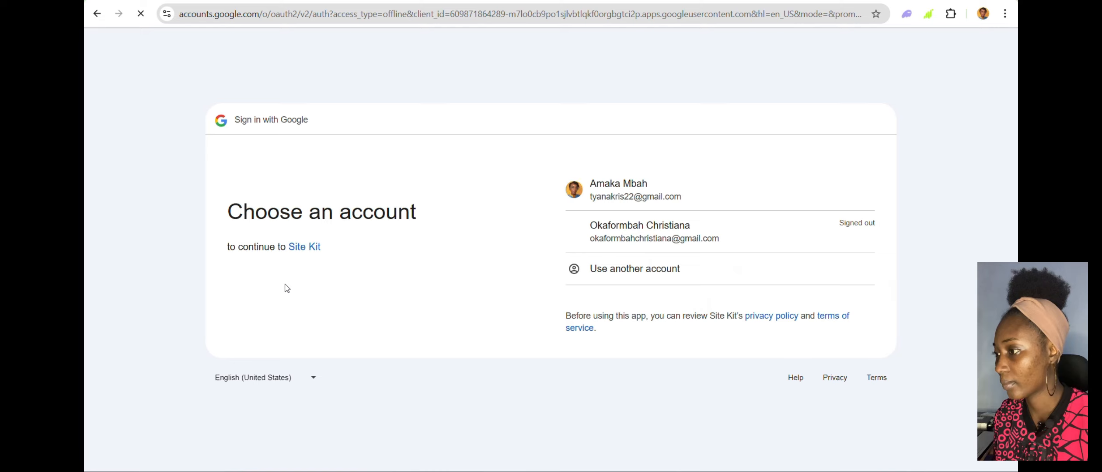
click(670, 187)
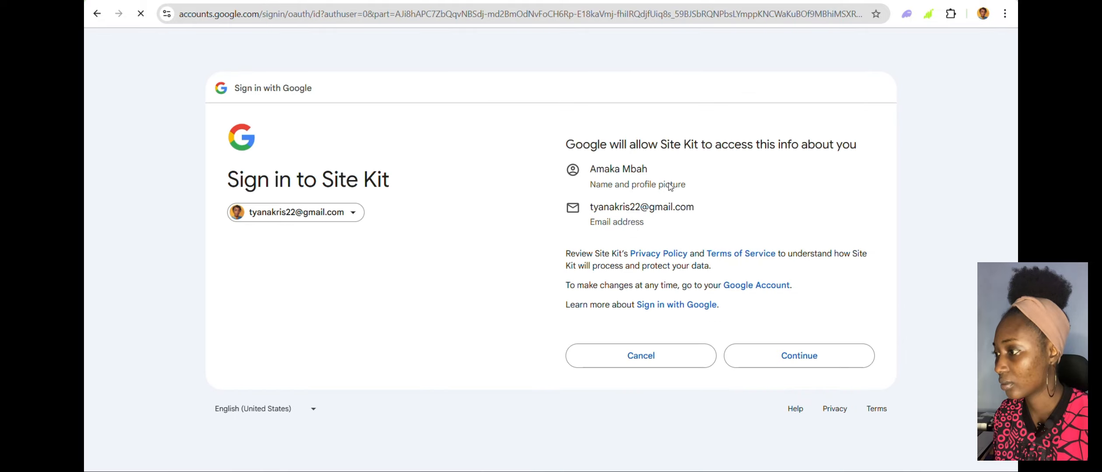
click(787, 358)
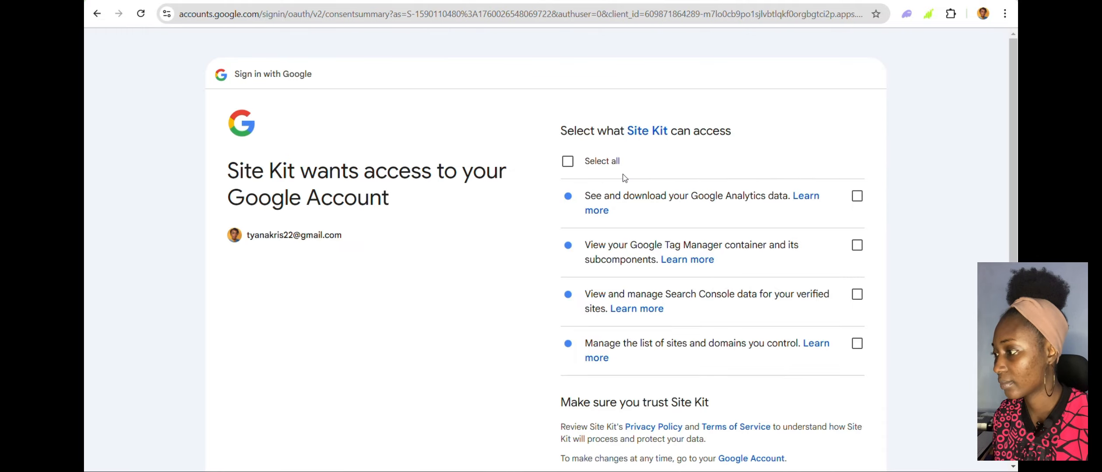
Grant Site Kit all the requested Google Account permissions and continue.
click(564, 165)
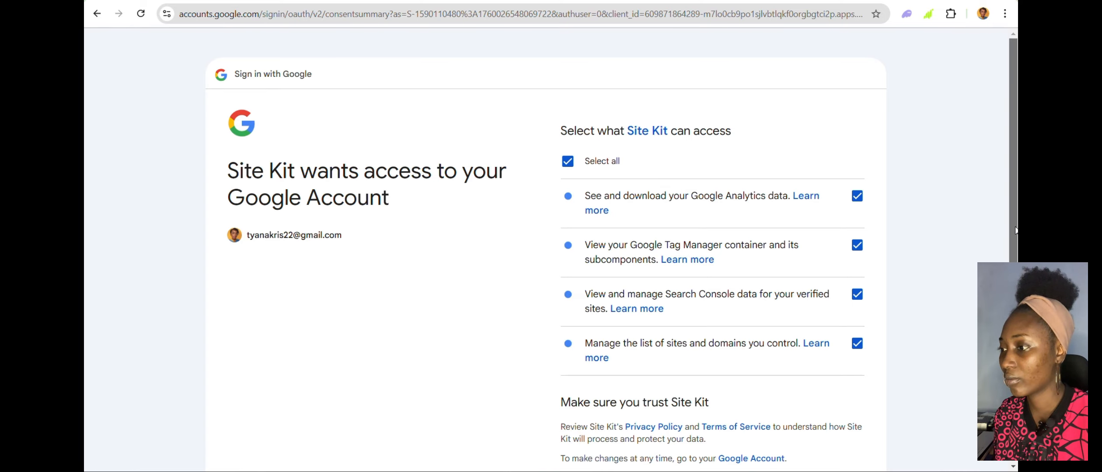
scroll(1016, 231, down, 4)
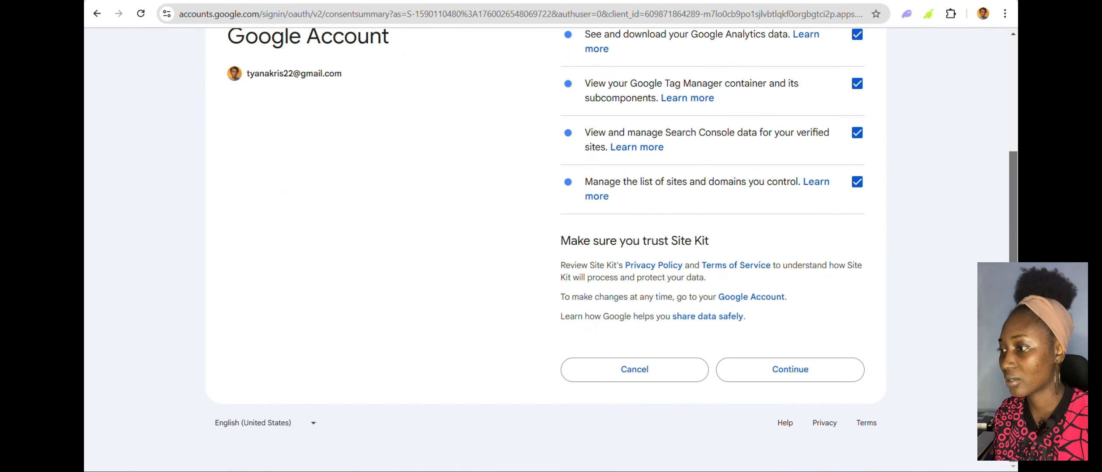
click(792, 378)
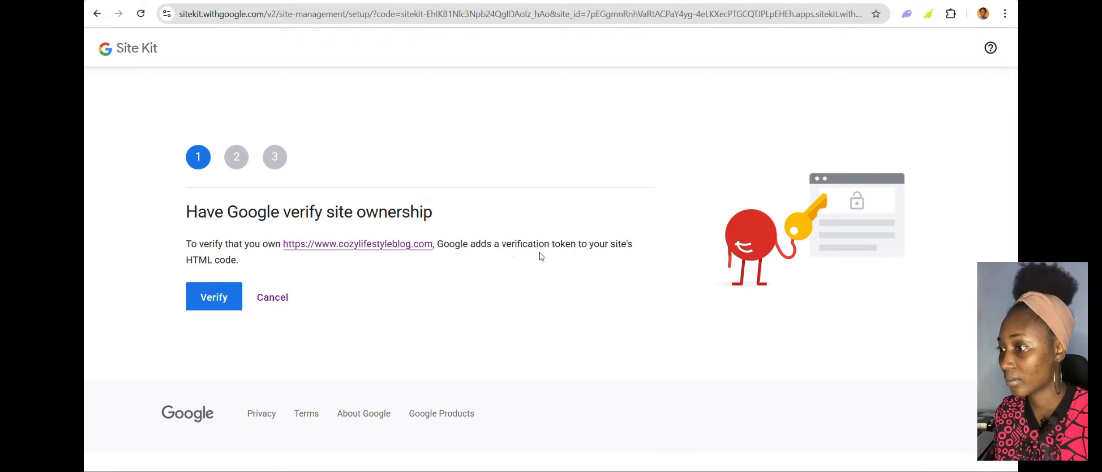
Complete Site Kit's ownership verification, dashboard metrics and Search Console setup for cozylifestyleblog.com, and go to the dashboard.
click(213, 297)
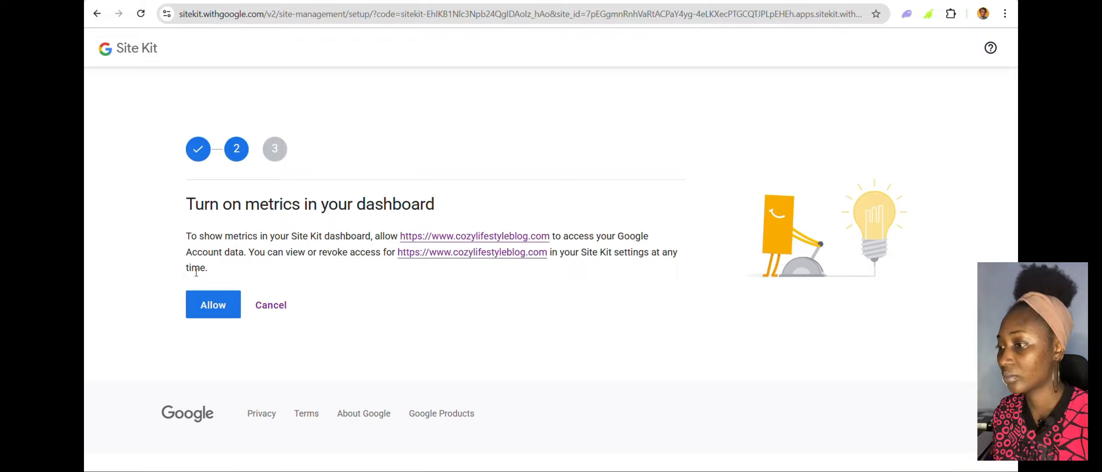
click(204, 303)
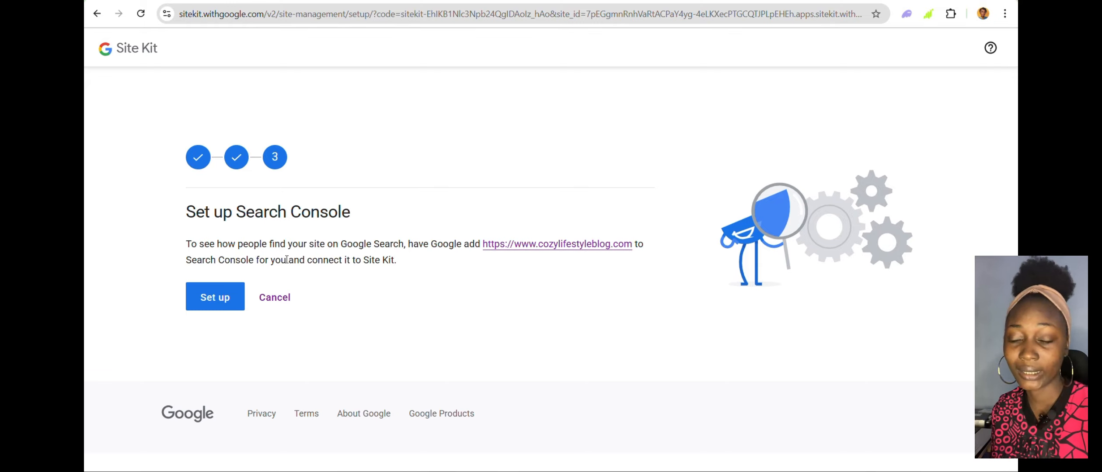
click(211, 299)
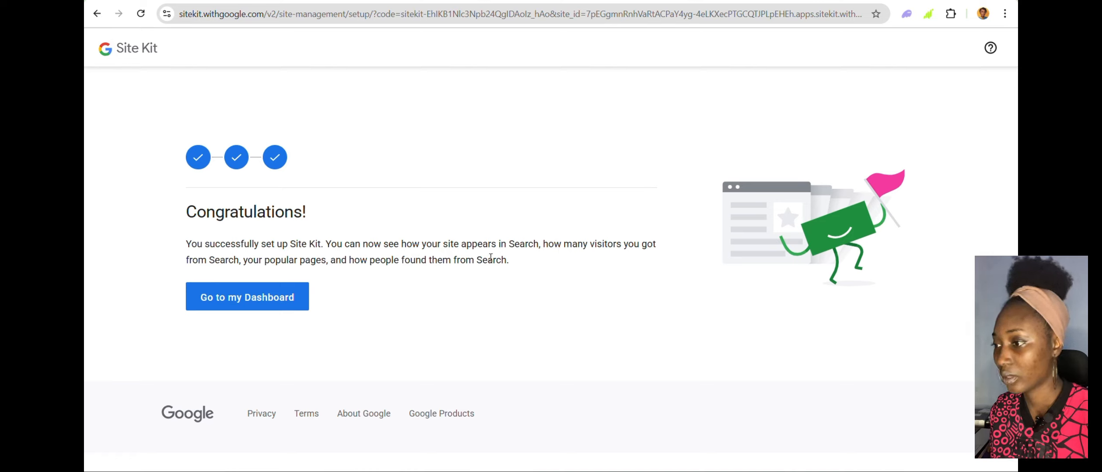
click(250, 297)
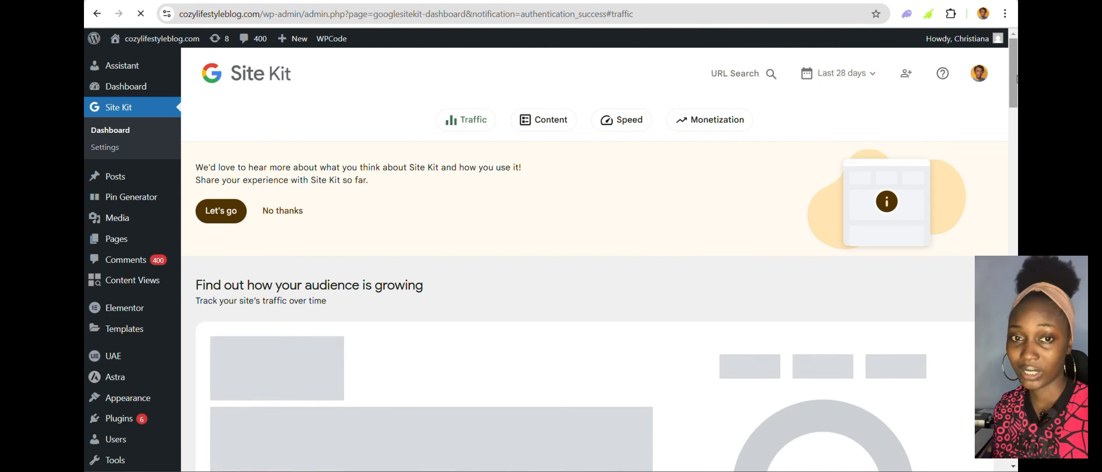
Look through the Site Kit dashboard and request Viewer access to the connected Analytics property.
scroll(1015, 79, down, 9)
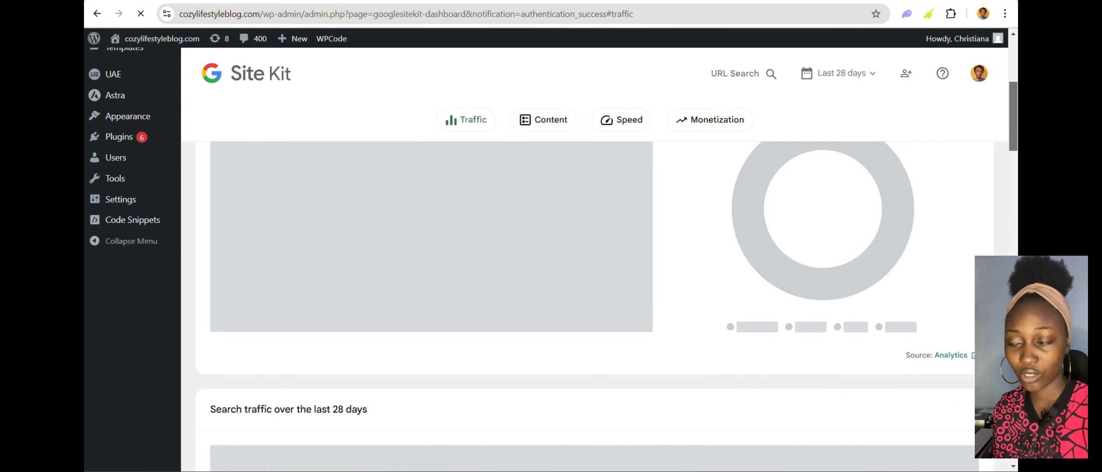
scroll(1015, 226, down, 6)
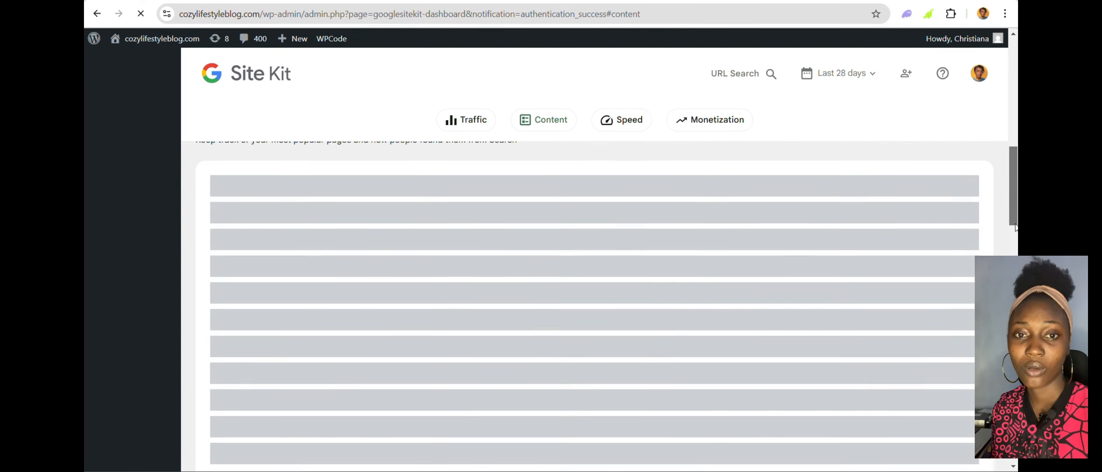
drag(1015, 224, 1015, 166)
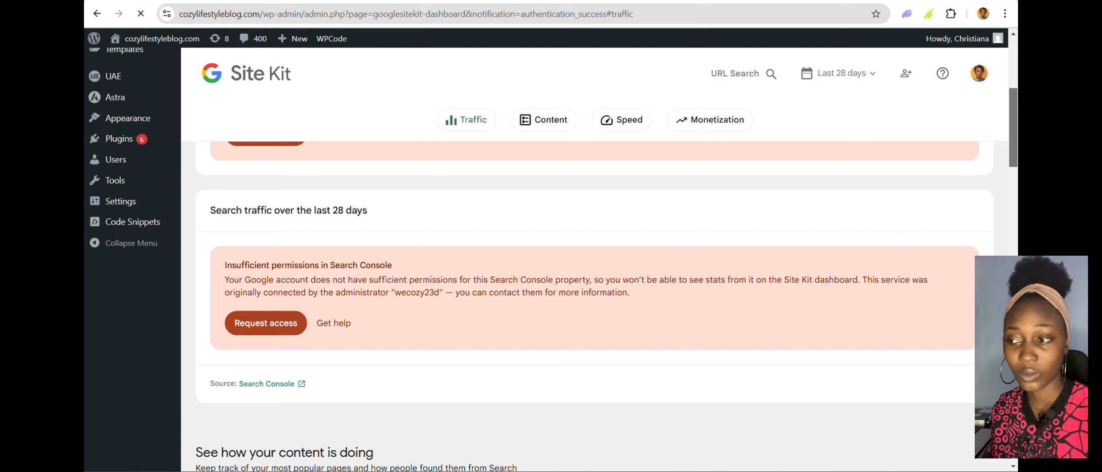
drag(1014, 162, 1013, 68)
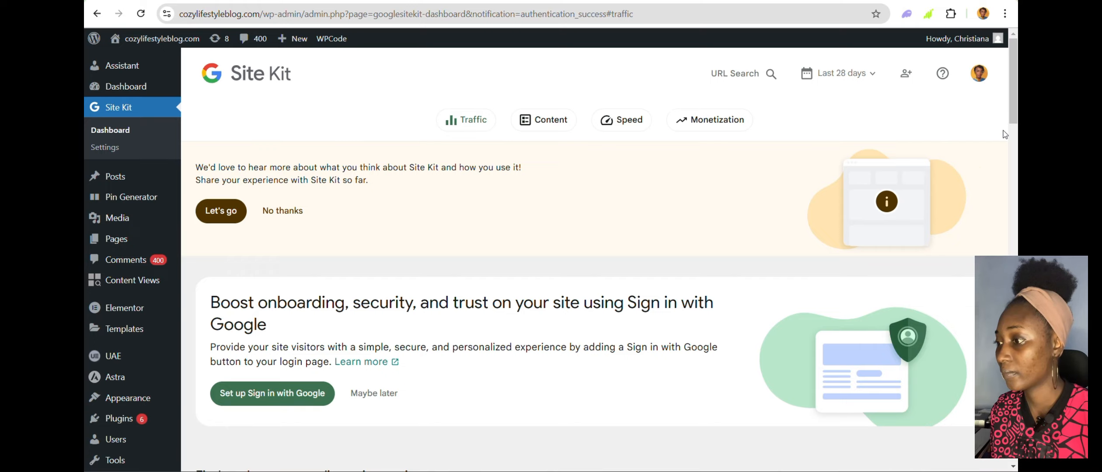
drag(1012, 102, 1014, 64)
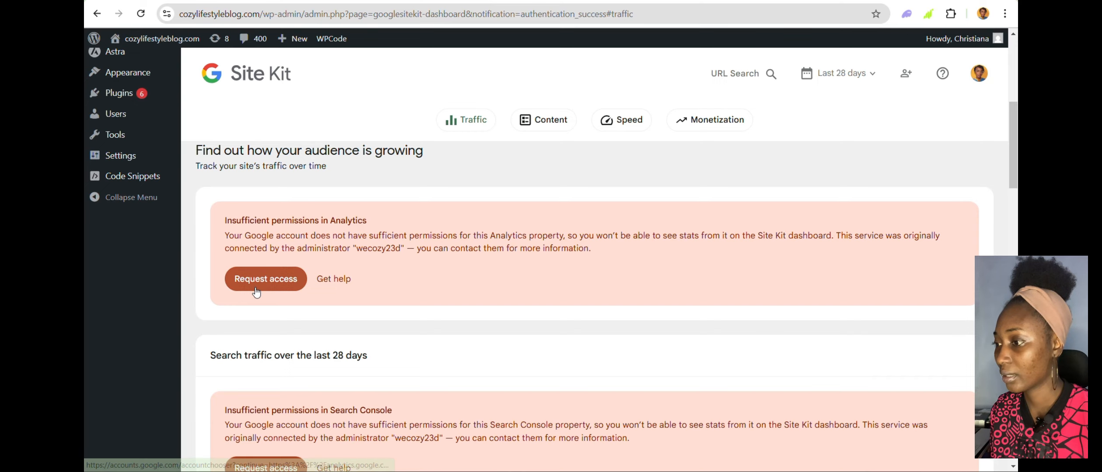
click(257, 290)
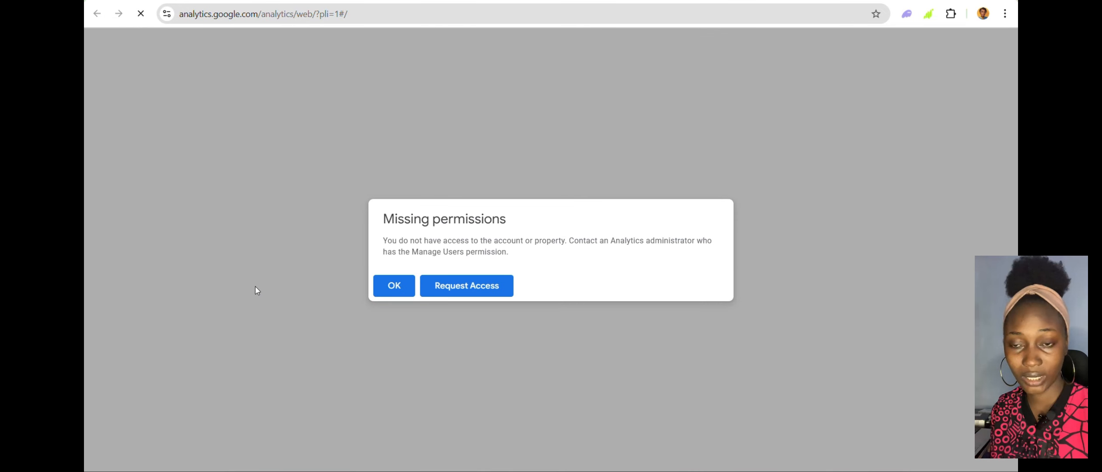
click(487, 287)
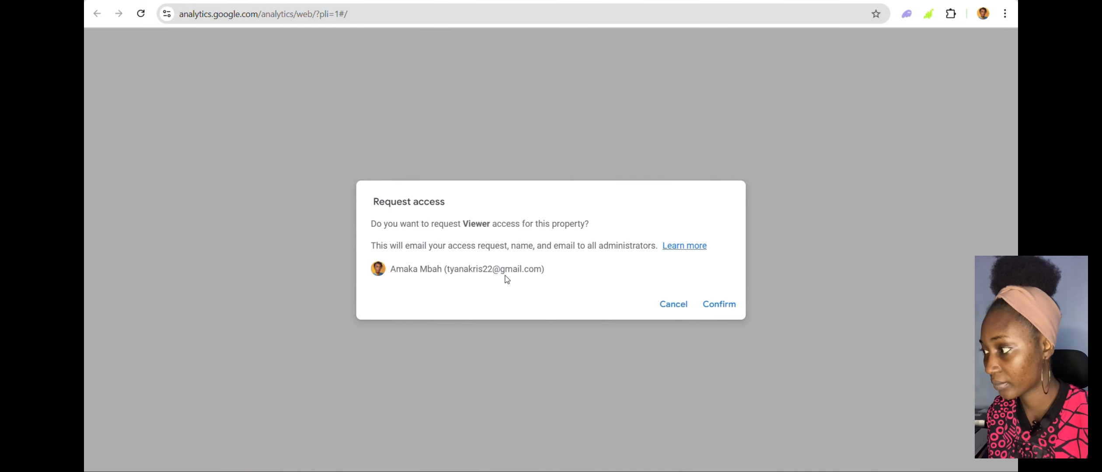
click(714, 303)
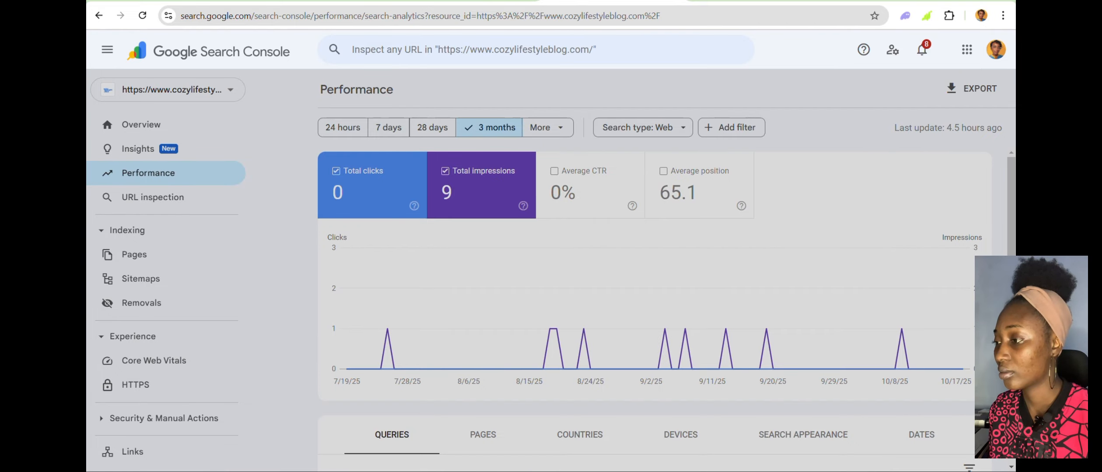
Check the Site Kit dashboard again and review the site's Performance report in Google Search Console.
click(469, 0)
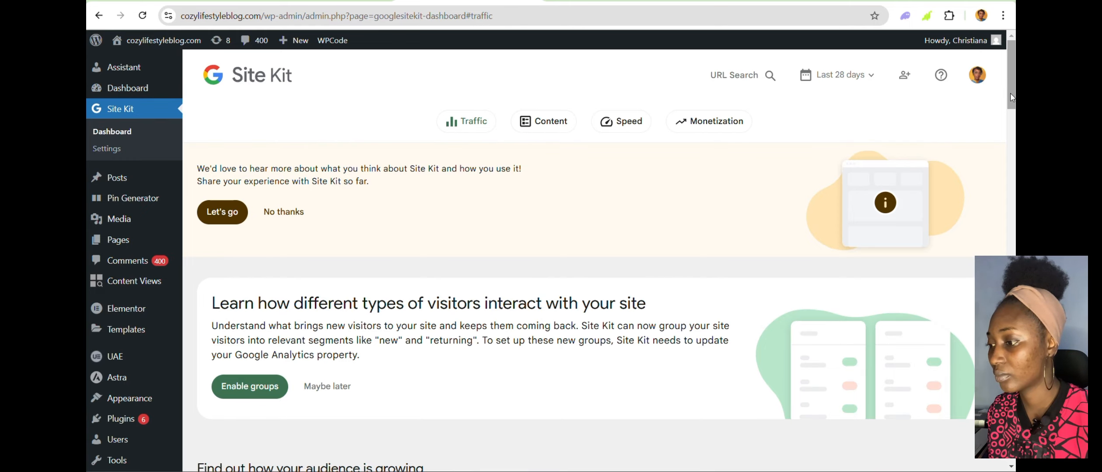
mouse_move(1012, 98)
mouse_down()
mouse_move(1012, 230)
mouse_move(1011, 89)
mouse_up()
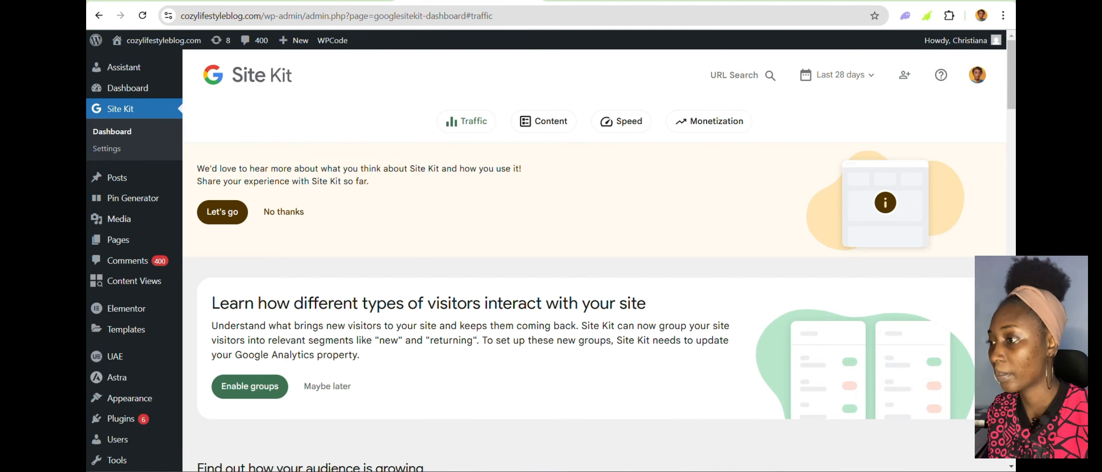
click(612, 1)
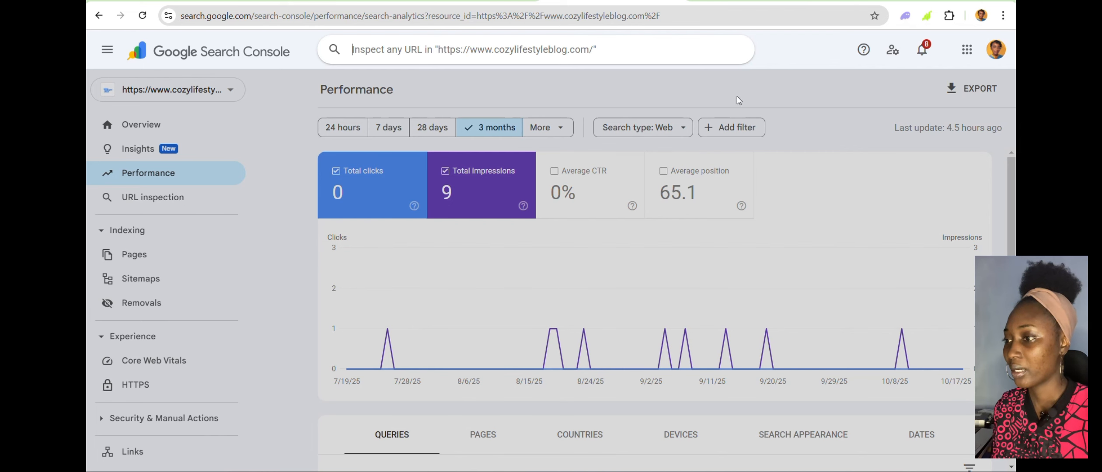
key(ctrl+a)
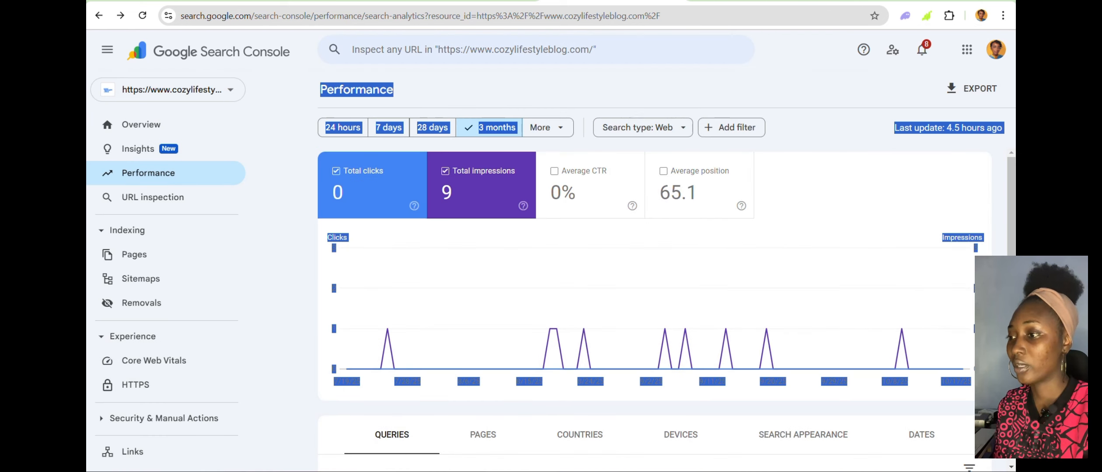
click(852, 124)
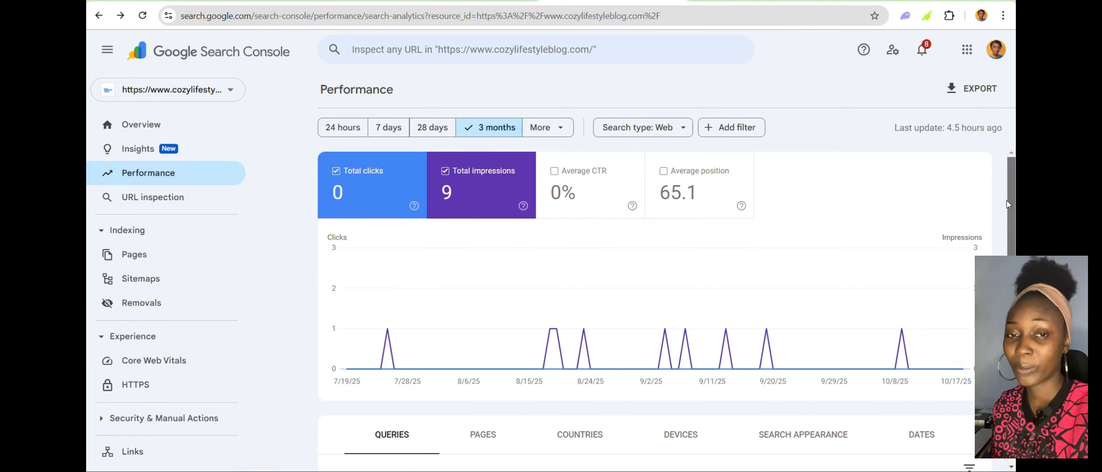
drag(1009, 212, 997, 158)
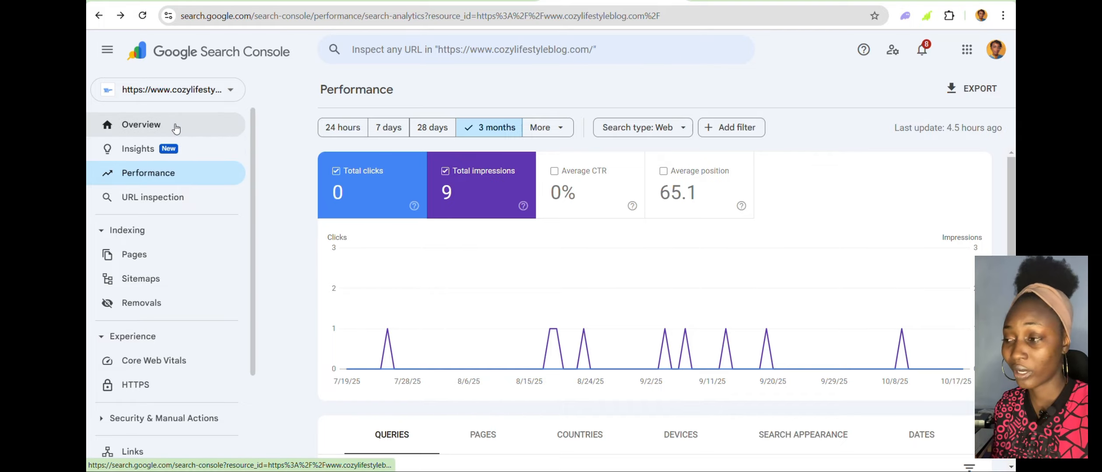
View the site's Insights report and Overview page in Google Search Console.
click(146, 150)
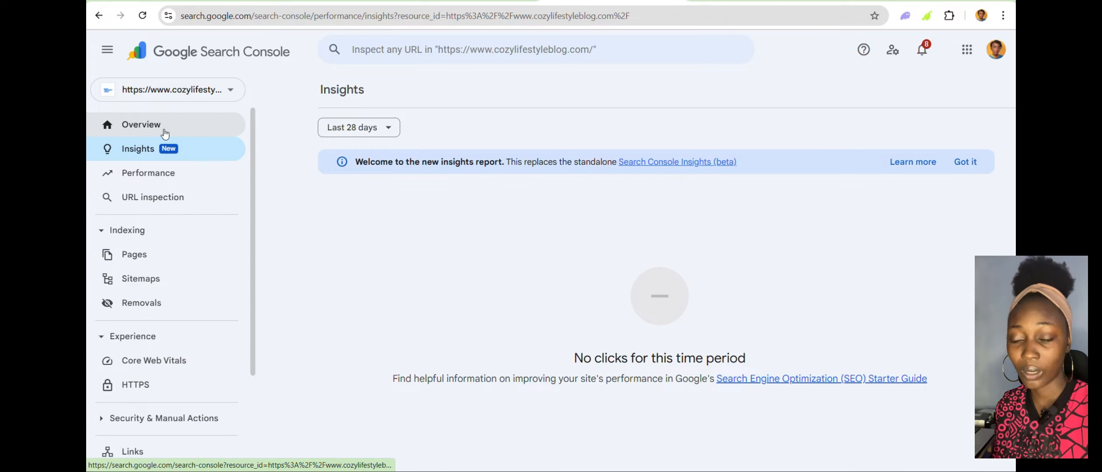
click(165, 131)
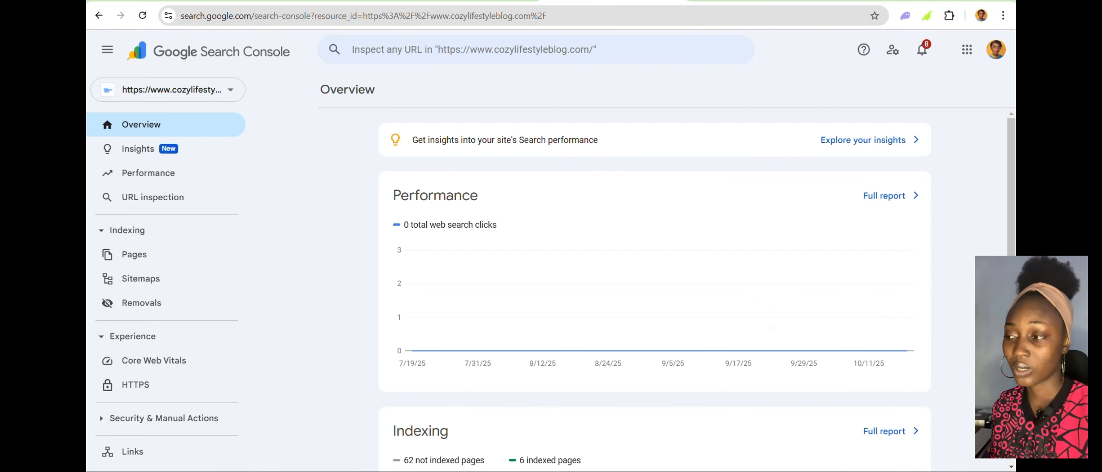
mouse_move(1011, 236)
mouse_down()
mouse_move(1012, 448)
mouse_move(1011, 236)
mouse_up()
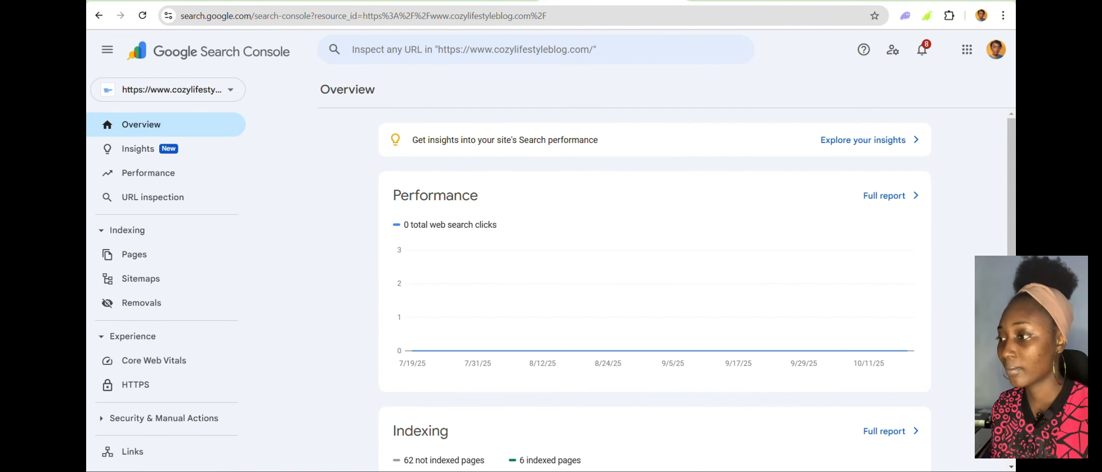
Switch to Google Analytics and examine the Reports snapshot, including active users over time and by country.
click(758, 1)
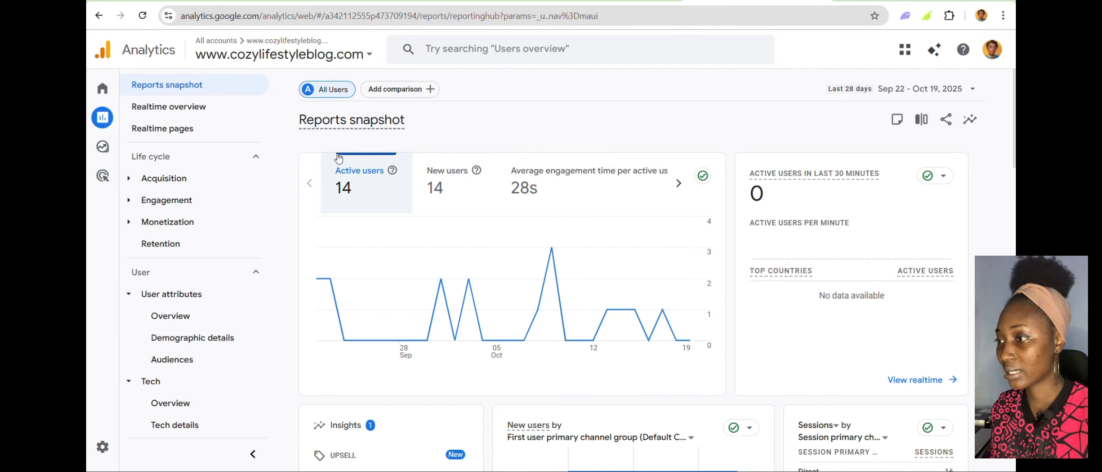
mouse_move(639, 248)
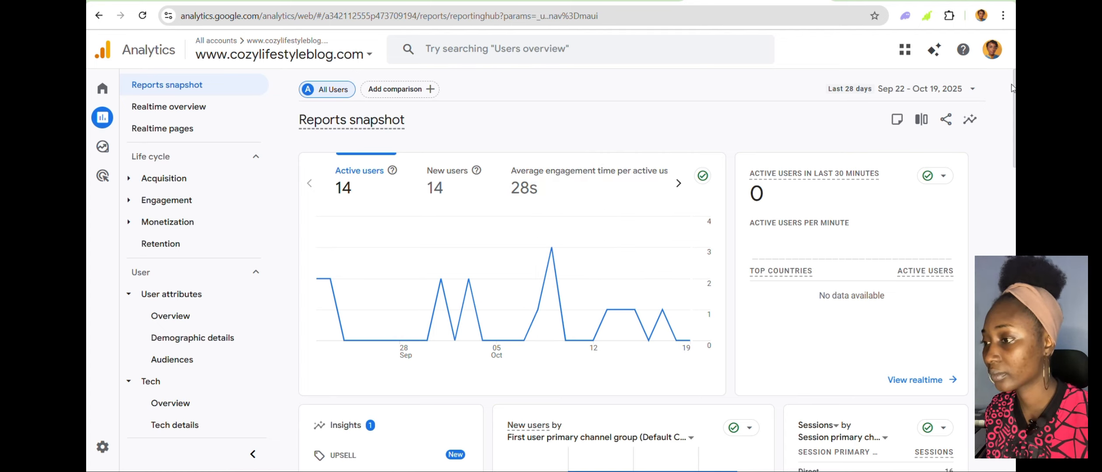
scroll(1011, 88, down, 8)
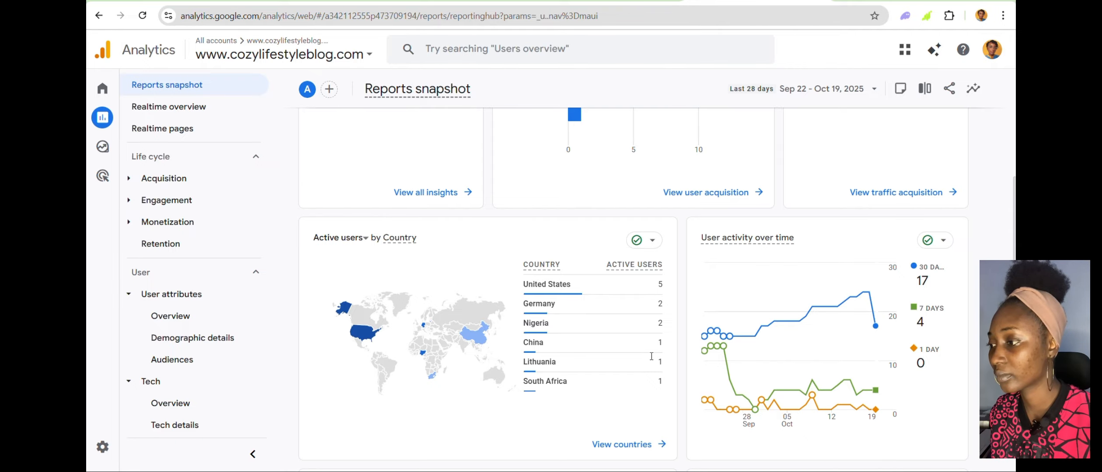
mouse_move(578, 305)
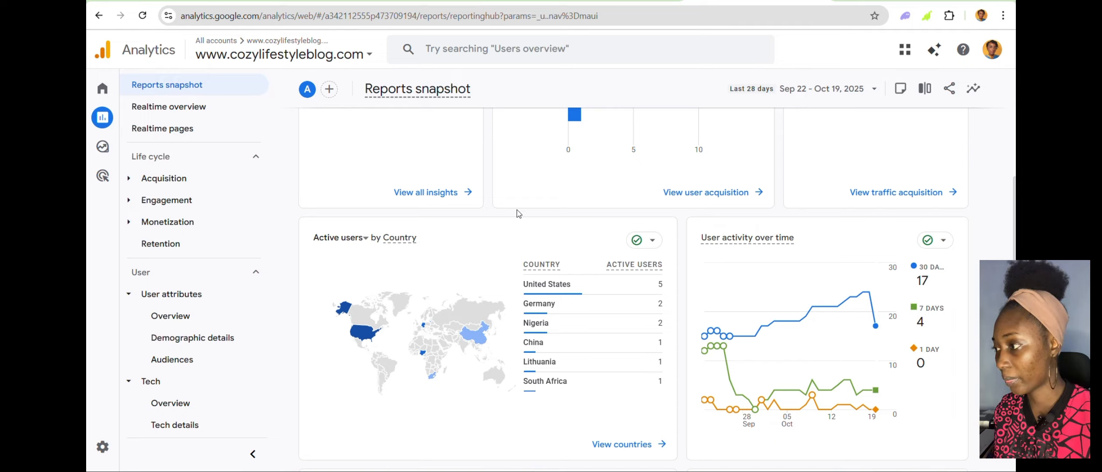
mouse_move(579, 335)
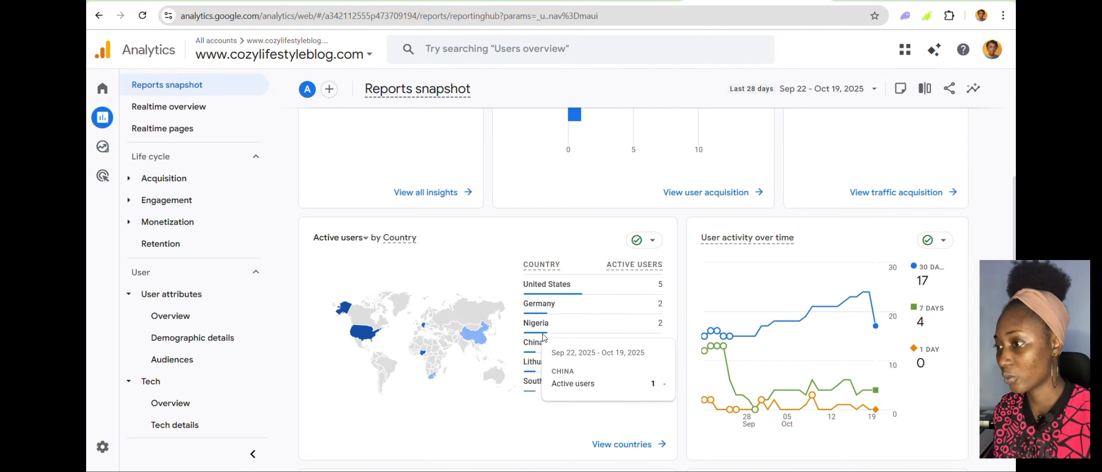
mouse_move(571, 351)
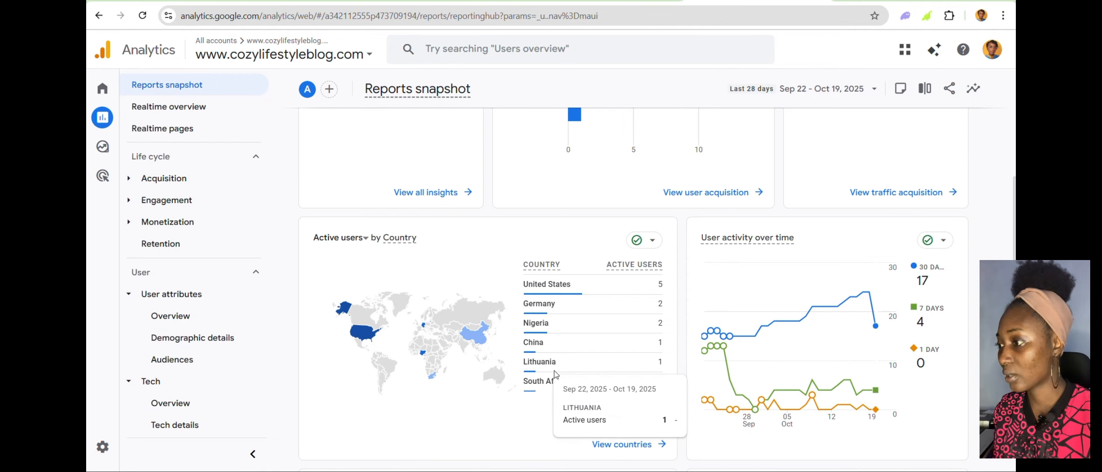
Examine the remaining Reports snapshot cards, including user activity by cohort, views by page title, and event counts.
mouse_move(549, 400)
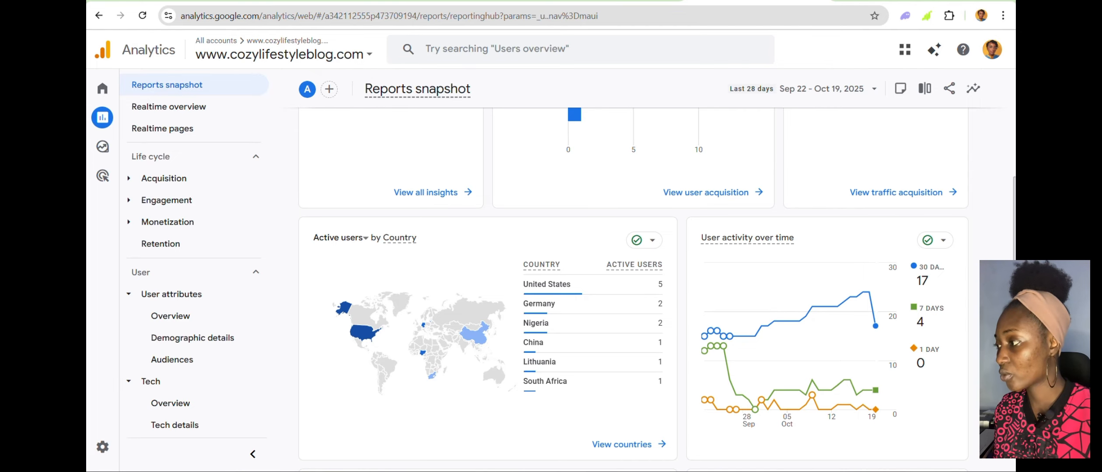
scroll(633, 287, down, 1)
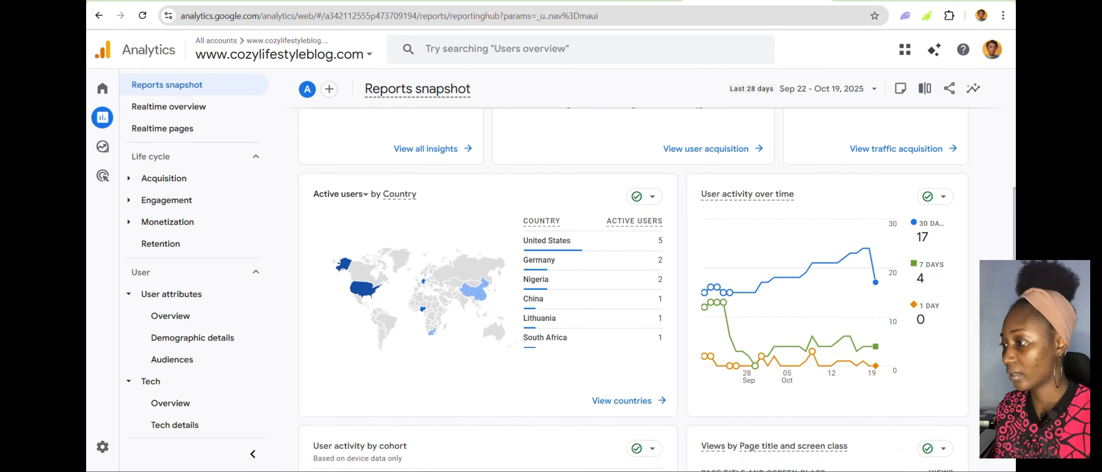
scroll(633, 288, down, 5)
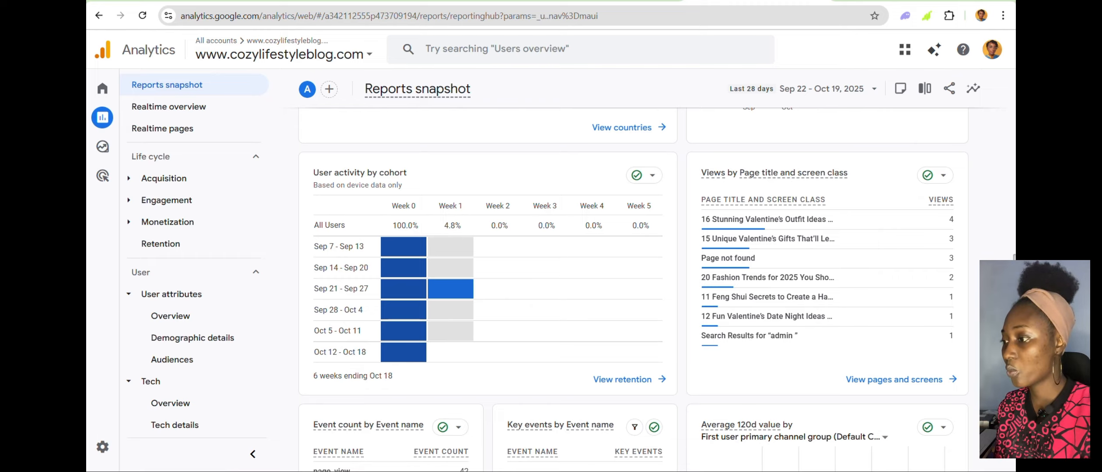
scroll(634, 288, down, 7)
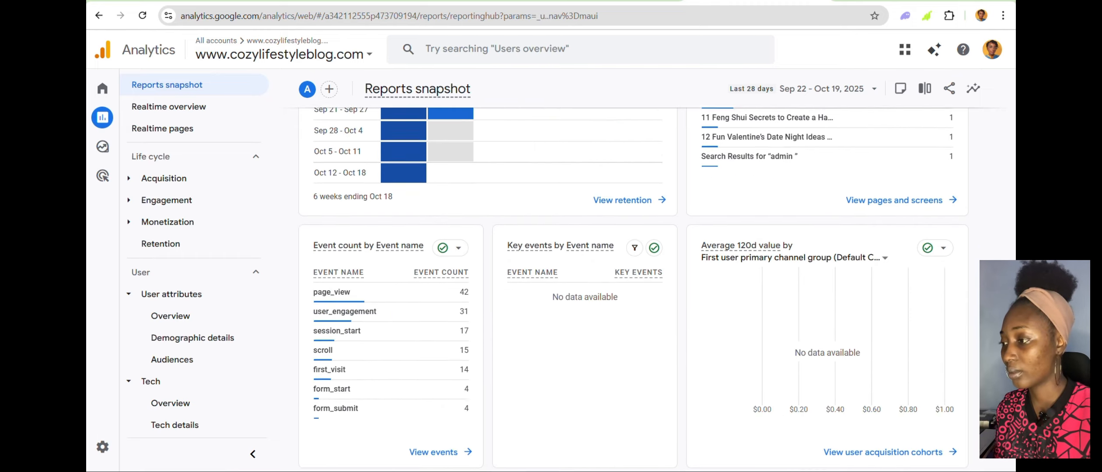
drag(1013, 424, 1010, 146)
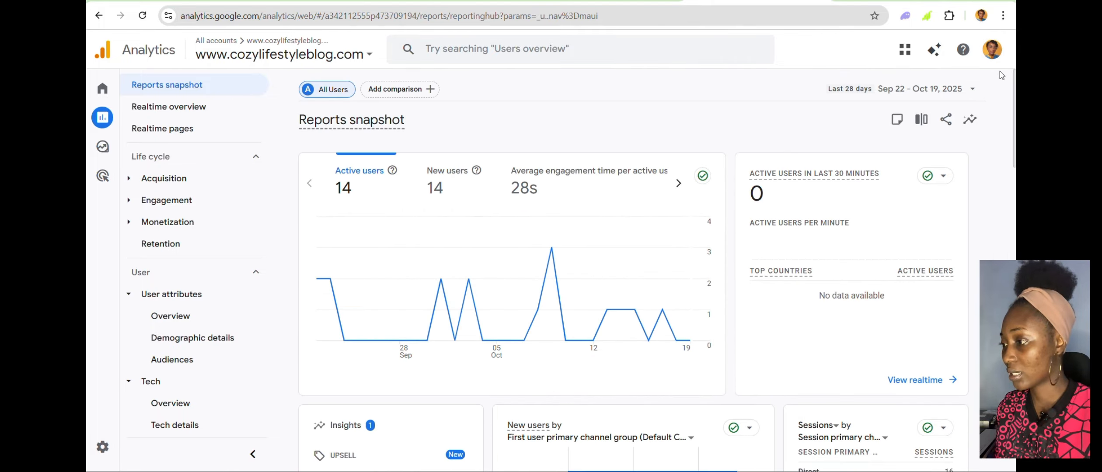
Open the Traffic acquisition report under Acquisition and view its sessions chart and channel group table.
mouse_move(87, 336)
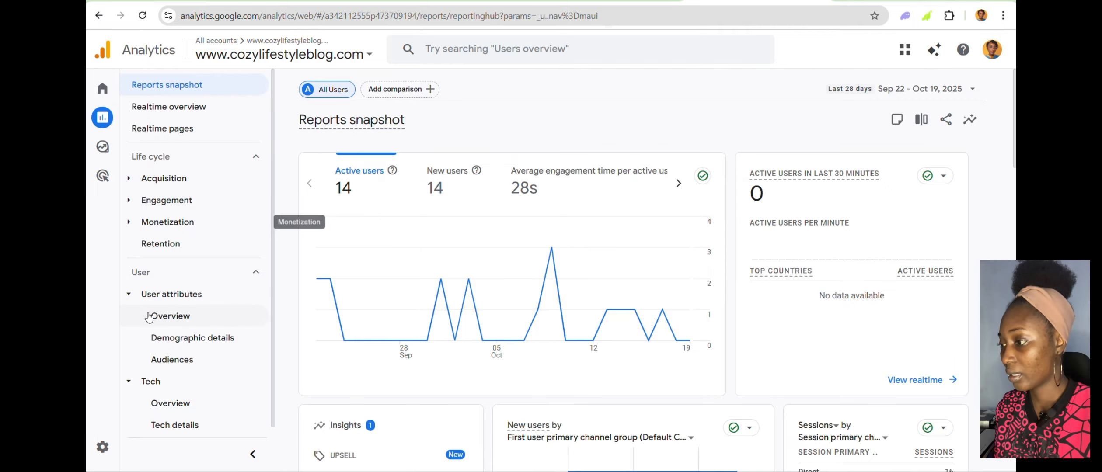
click(133, 181)
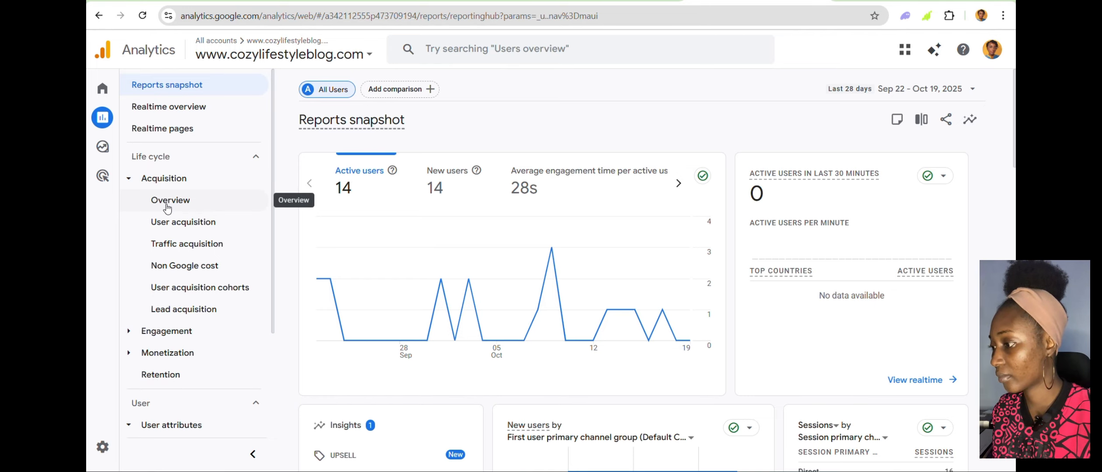
click(171, 245)
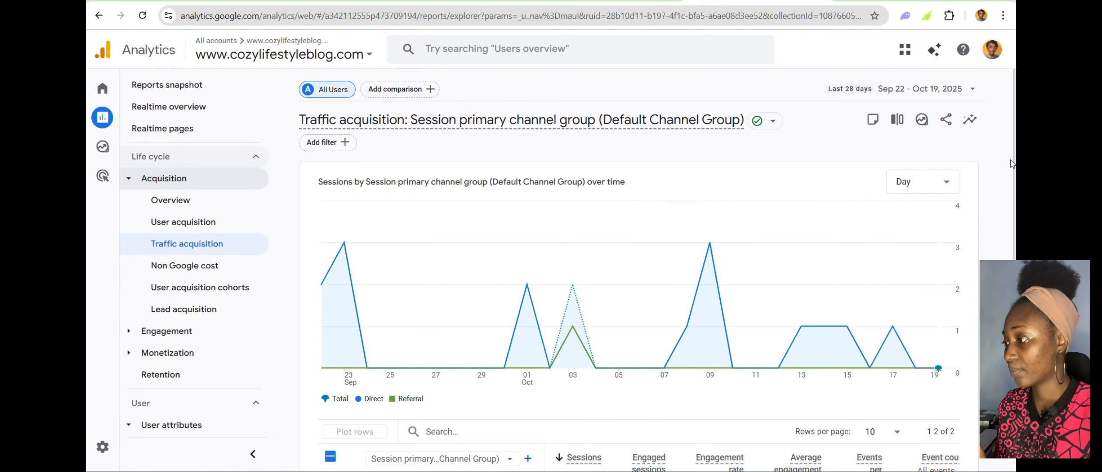
drag(1013, 154, 1013, 244)
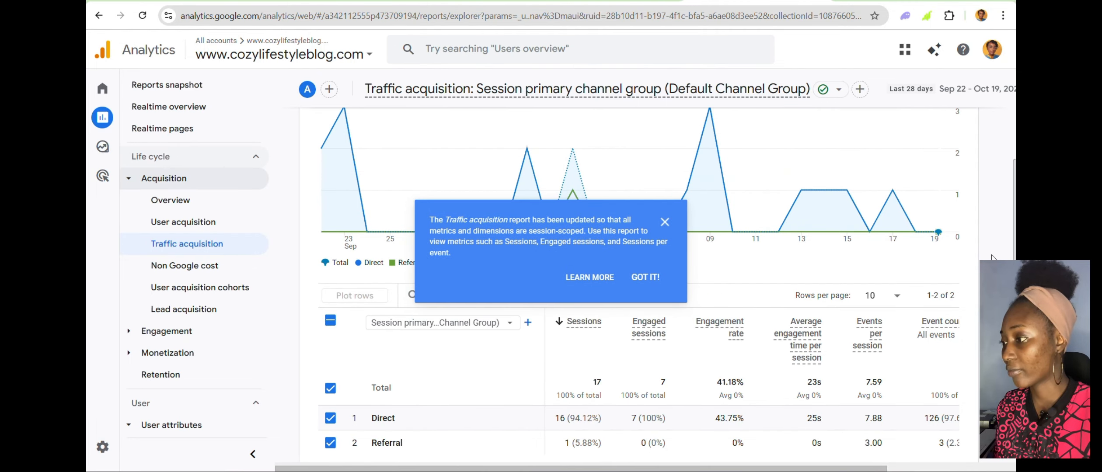
Set the Traffic acquisition report's primary dimension to Session source / medium, dismiss the update notice, and review the sources.
click(443, 326)
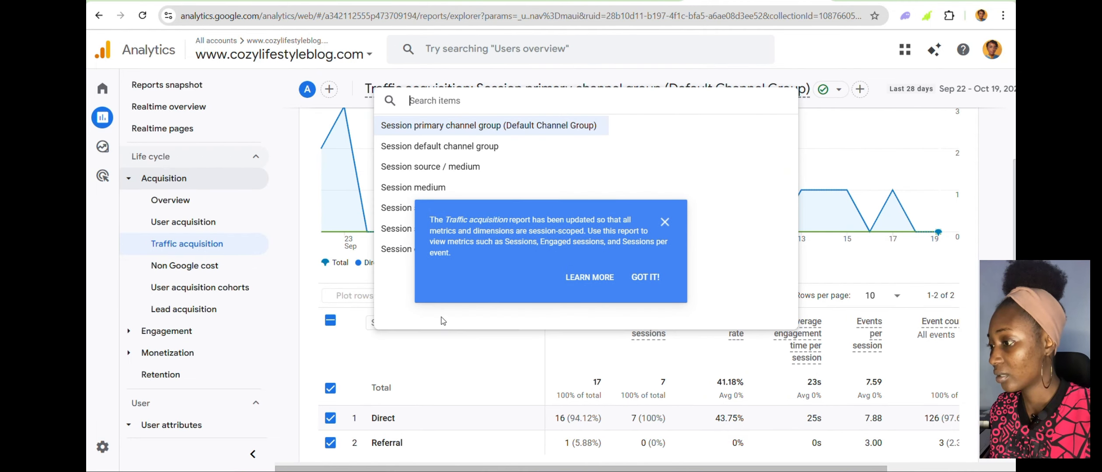
click(464, 167)
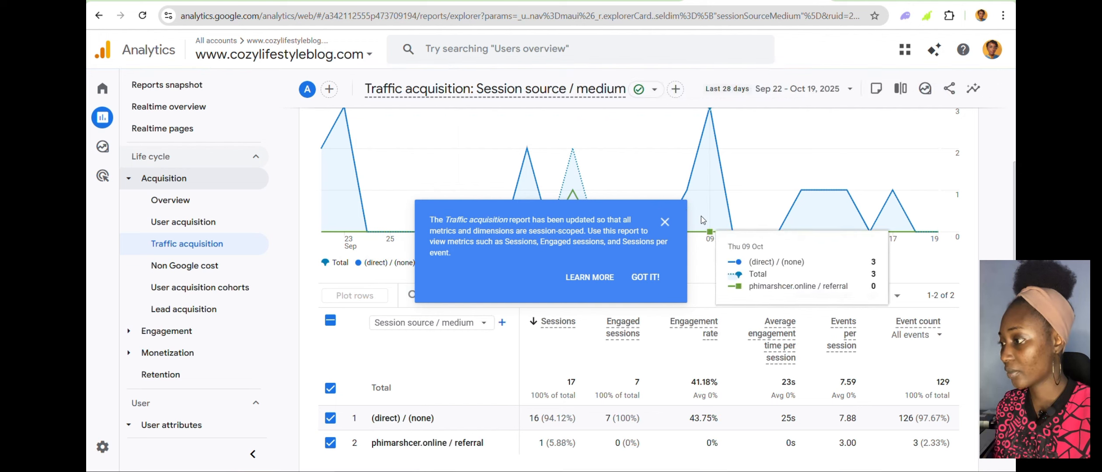
click(664, 222)
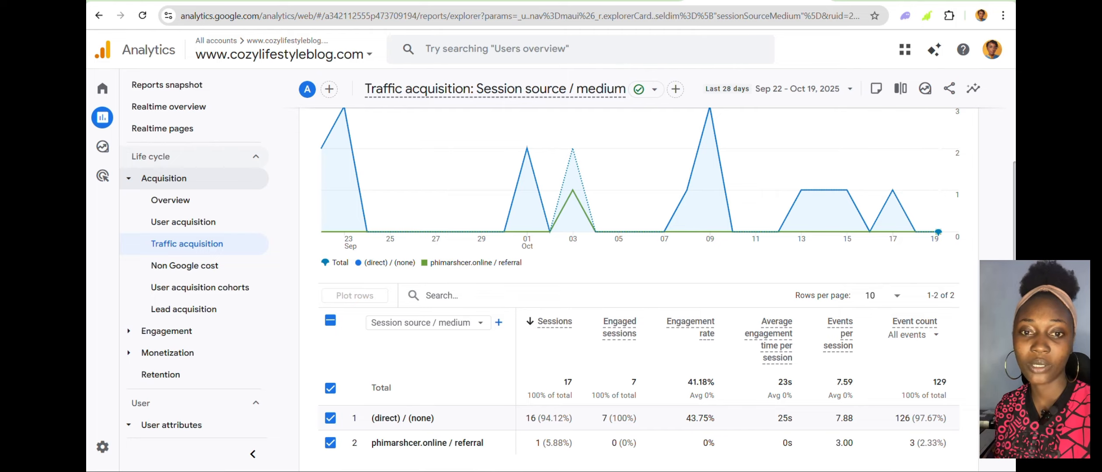
scroll(634, 284, down, 1)
scroll(634, 284, up, 5)
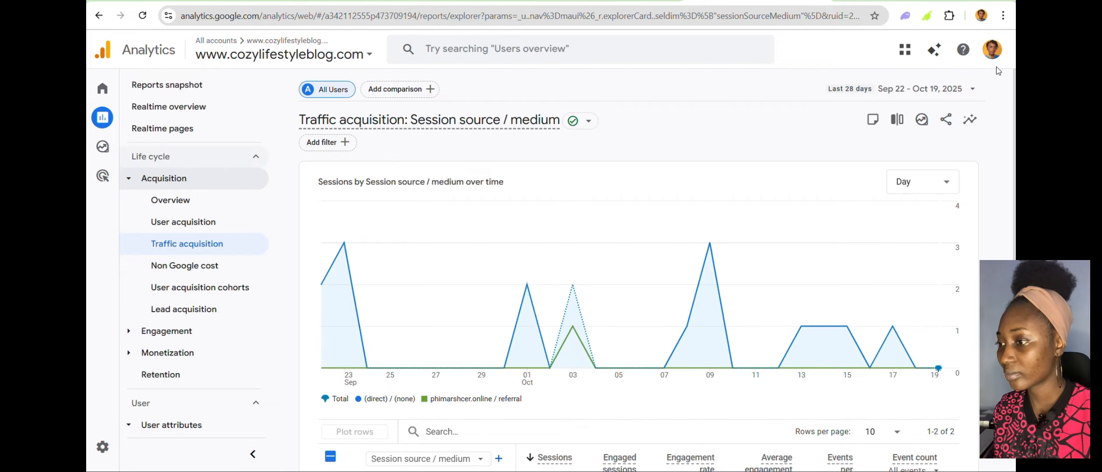
View the Realtime overview of active users and return to the Reports snapshot.
click(157, 86)
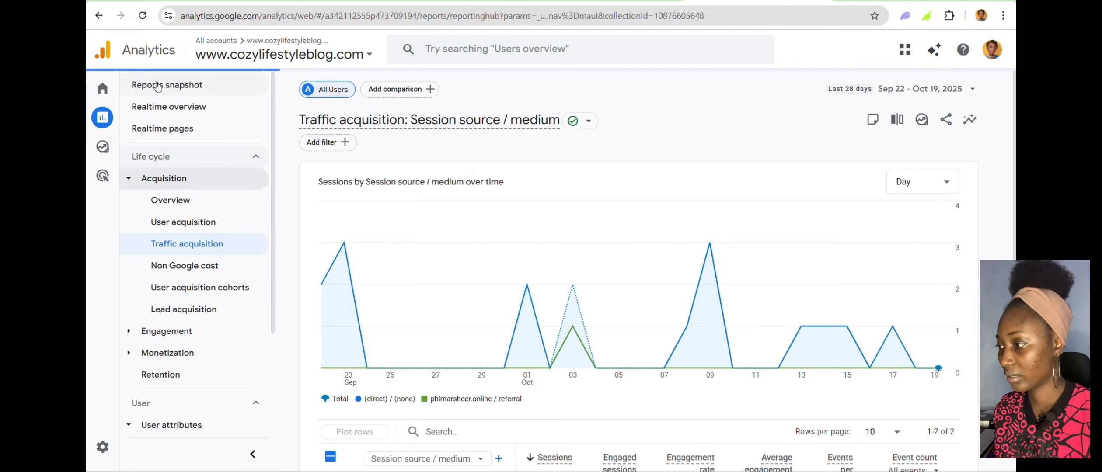
click(195, 113)
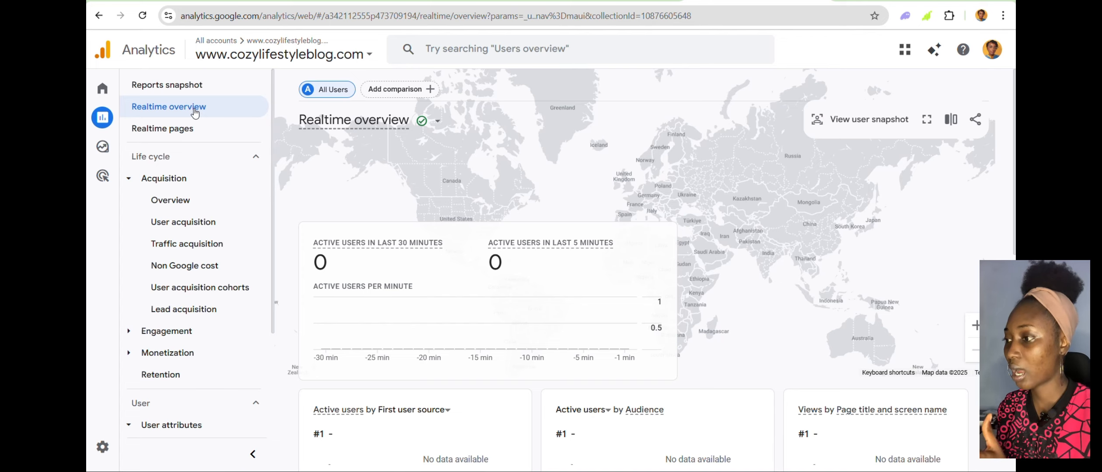
click(189, 85)
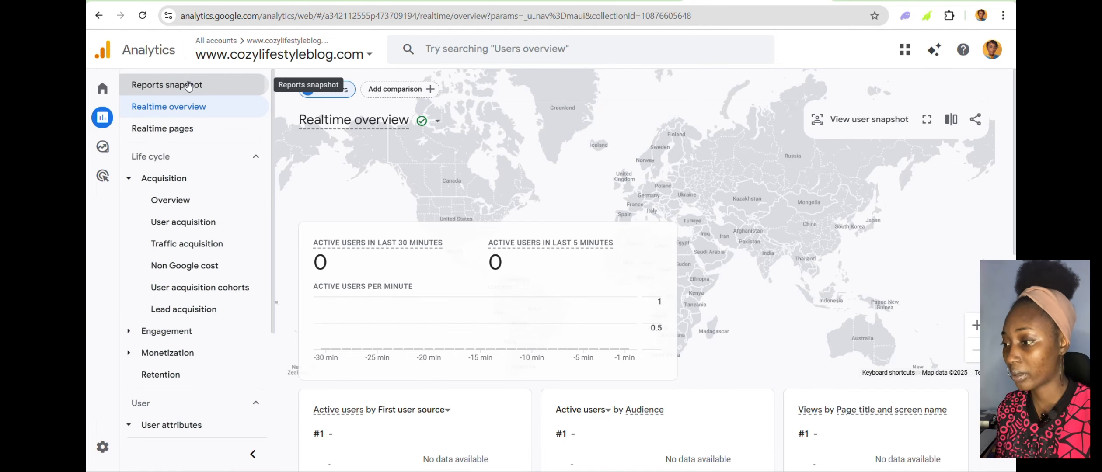